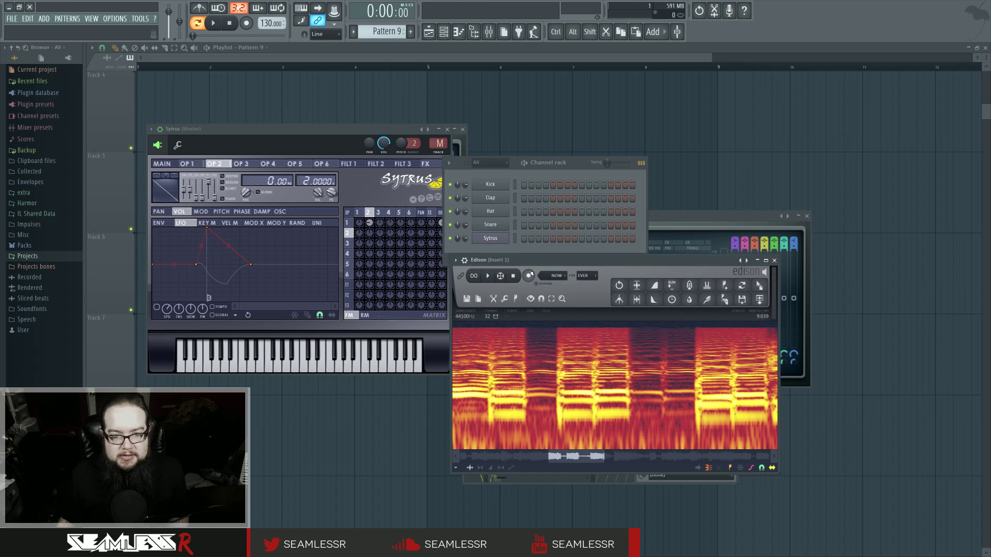
Listen to the sample loaded in Edison and select the Sytrus channel for comparison
key("space")
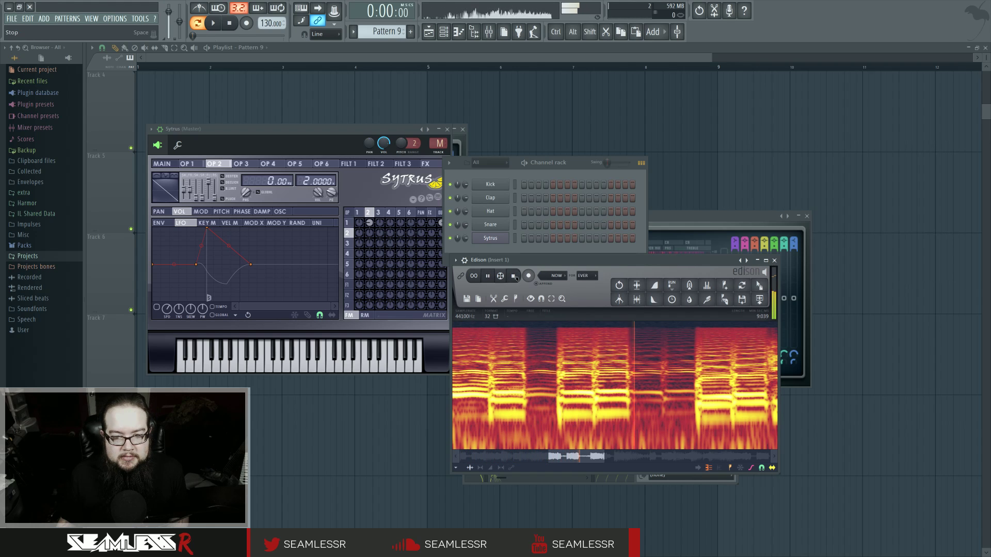
left_click(515, 279)
left_click(528, 242)
left_click(515, 239)
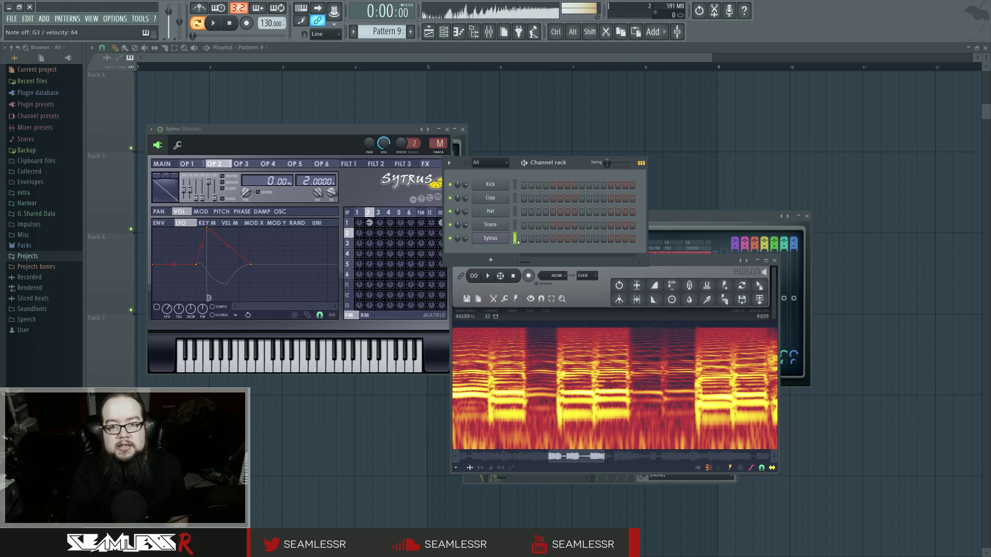
Route the Sytrus channel to mixer track 2 and lower that track's volume below -5 dB
left_click(490, 37)
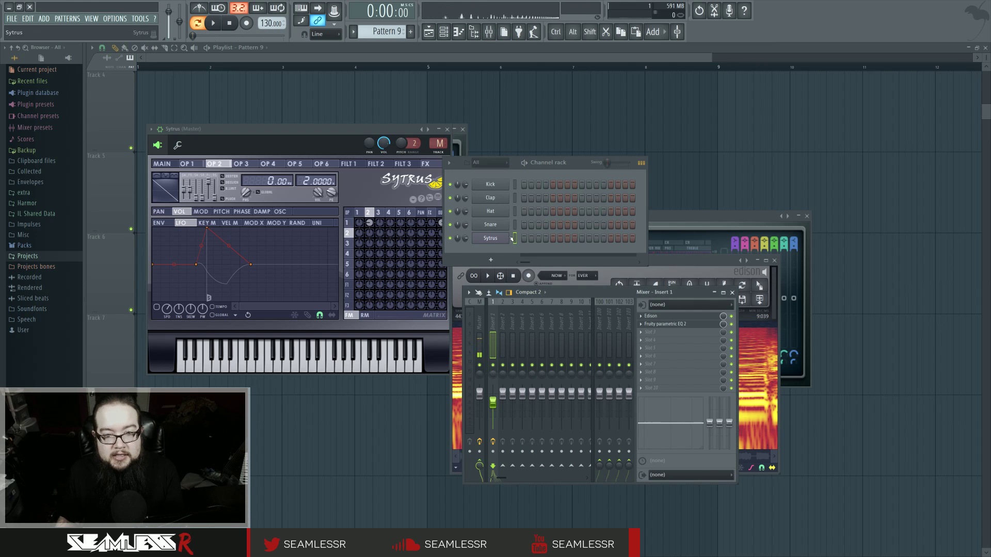
left_click(444, 150)
left_click_drag(444, 150, 444, 144)
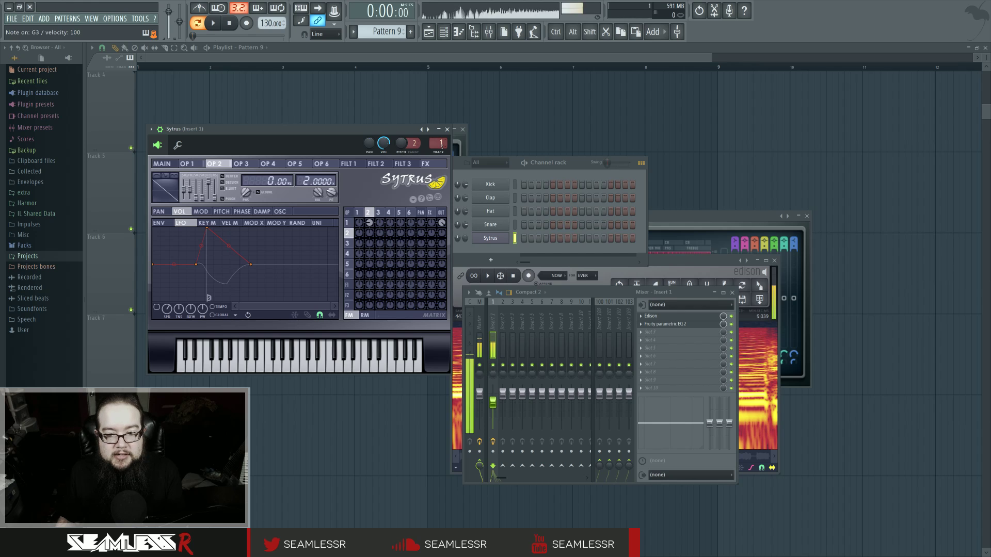
left_click(503, 351)
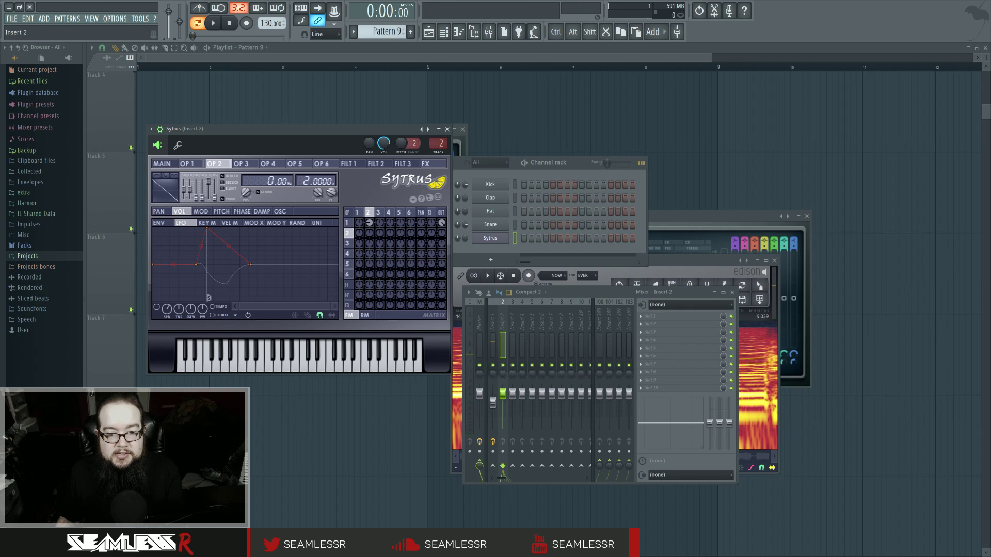
key("ctrl+l")
left_click_drag(503, 394, 503, 402)
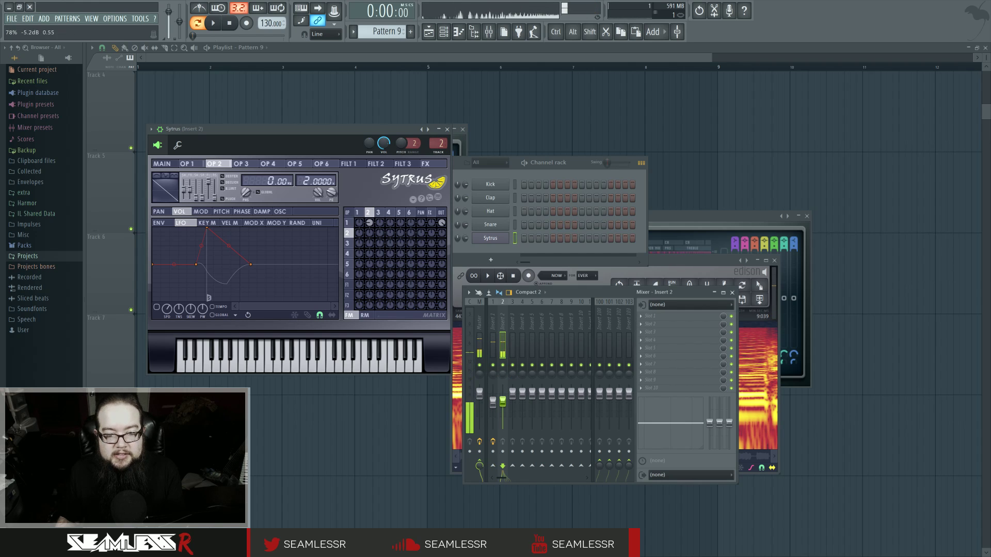
left_click(528, 251)
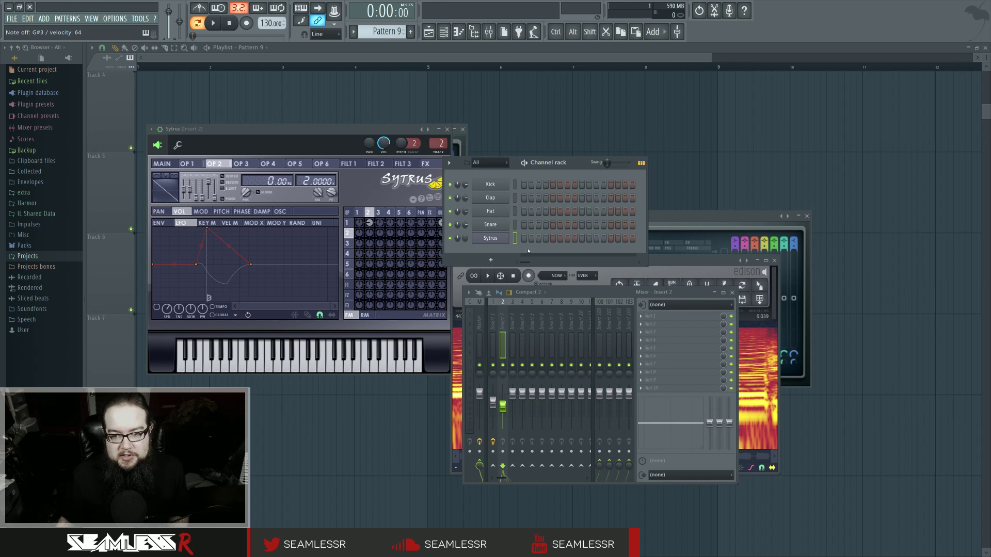
left_click(732, 292)
Examine the sample's spectrogram in Edison, from the full recording down to individual note sections
left_click_drag(693, 263, 696, 265)
scroll(563, 342, "up", 3)
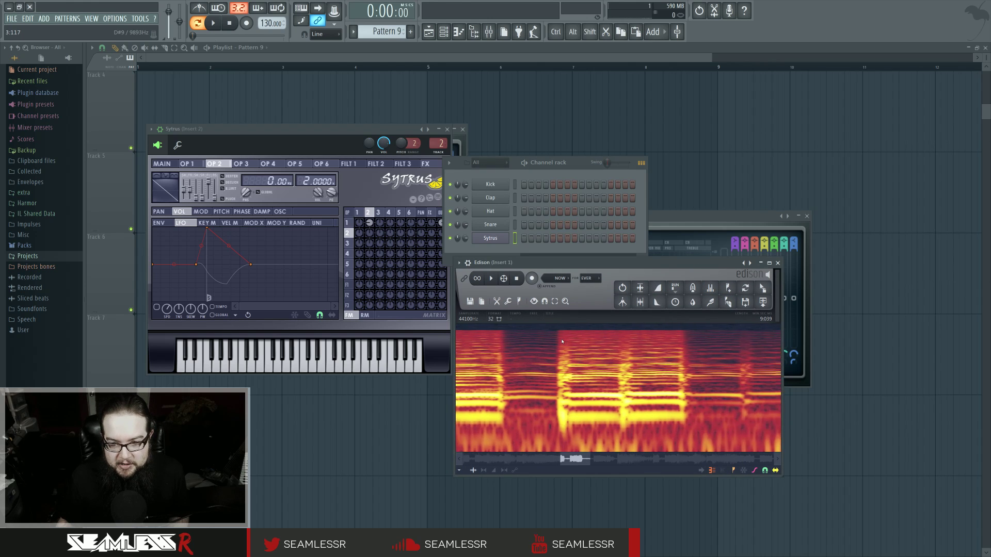
scroll(562, 341, "down", 5)
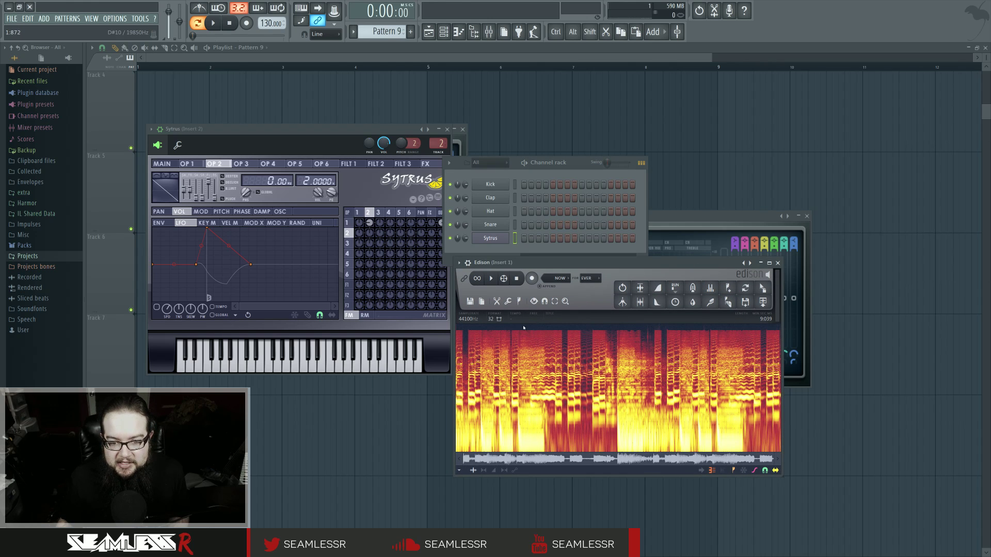
scroll(524, 329, "up", 4)
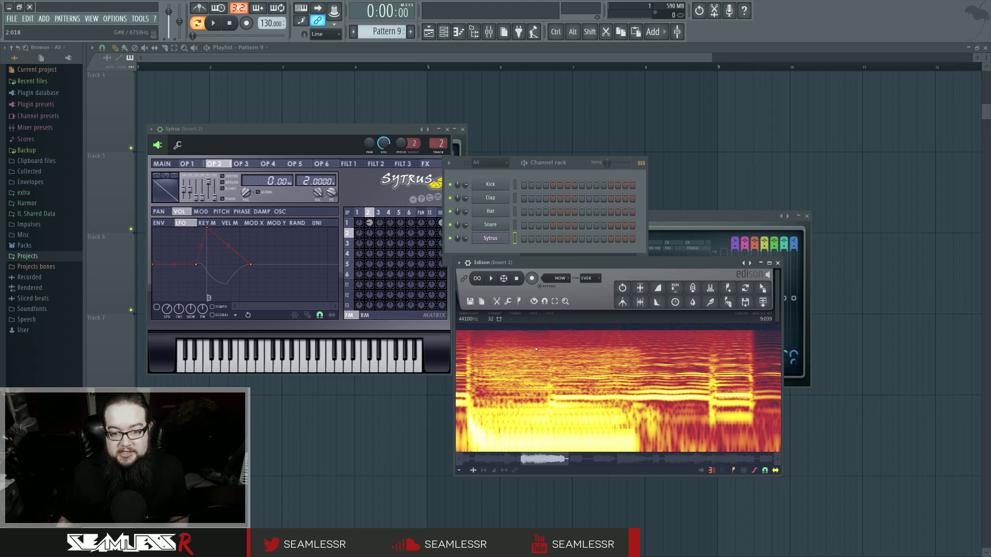
scroll(536, 349, "down", 3)
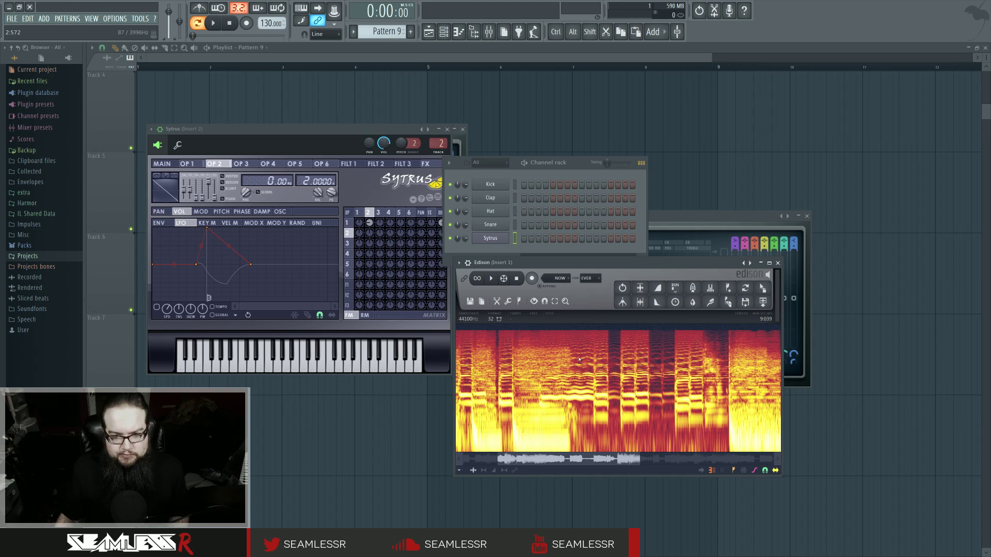
Compare operators 1 and 2 in Sytrus and inspect operator 1's pitch LFO
left_click(495, 239)
left_click(495, 239)
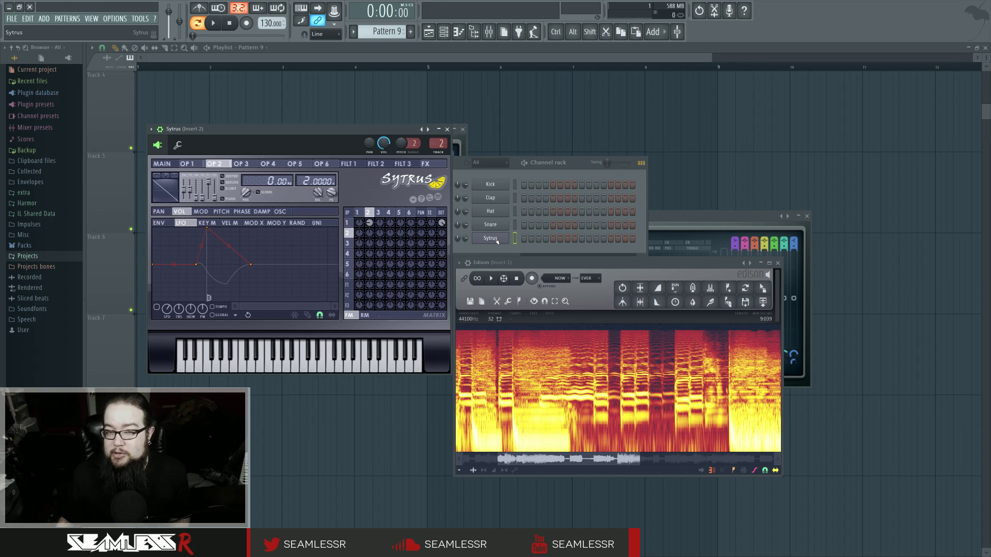
left_click(365, 213)
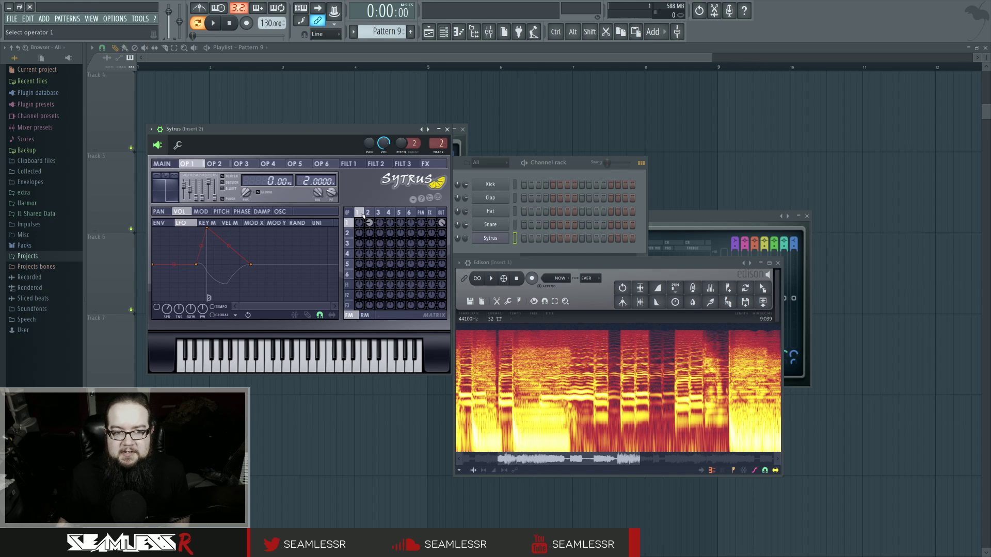
left_click(368, 213)
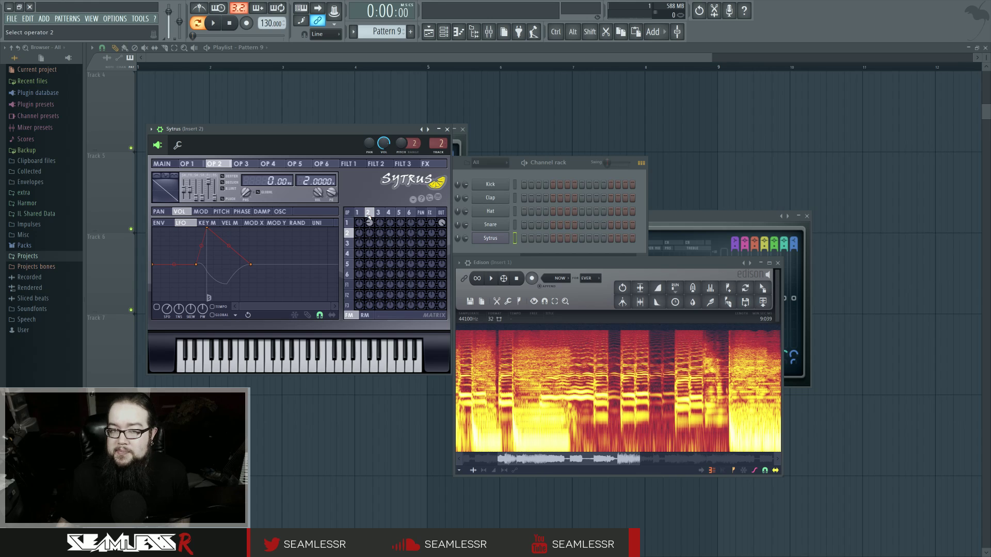
left_click(359, 213)
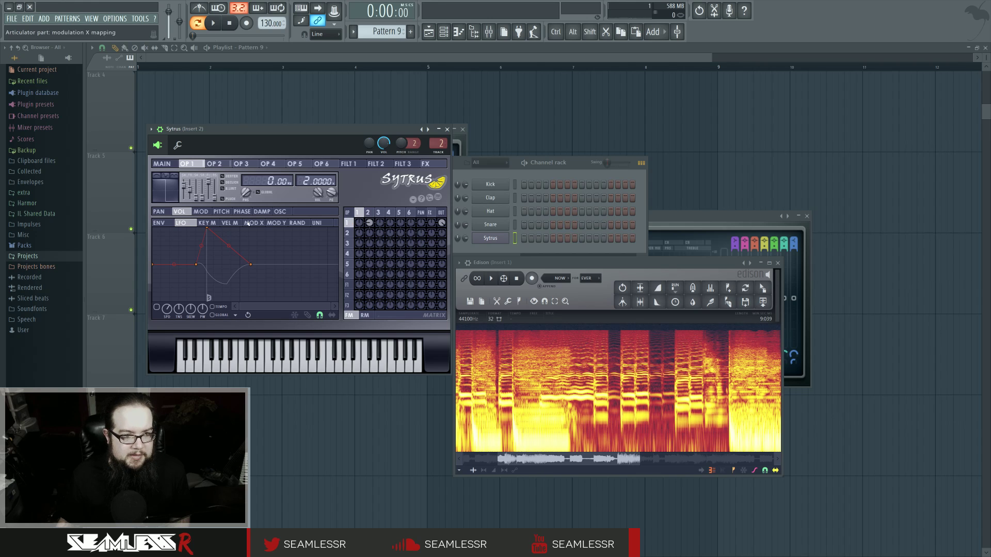
left_click(222, 211)
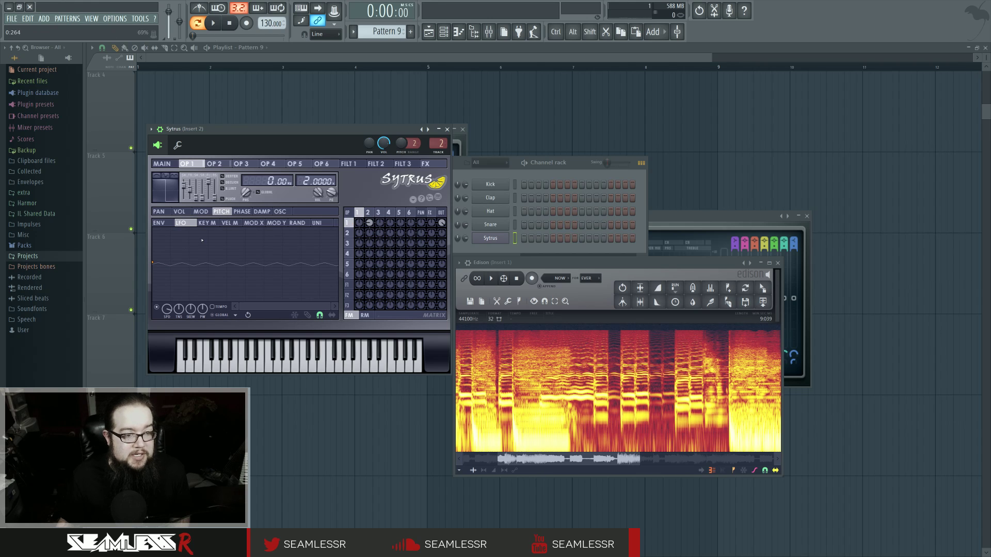
Inspect operator 2's pitch LFO and its volume and pitch envelopes in Sytrus
left_click(373, 212)
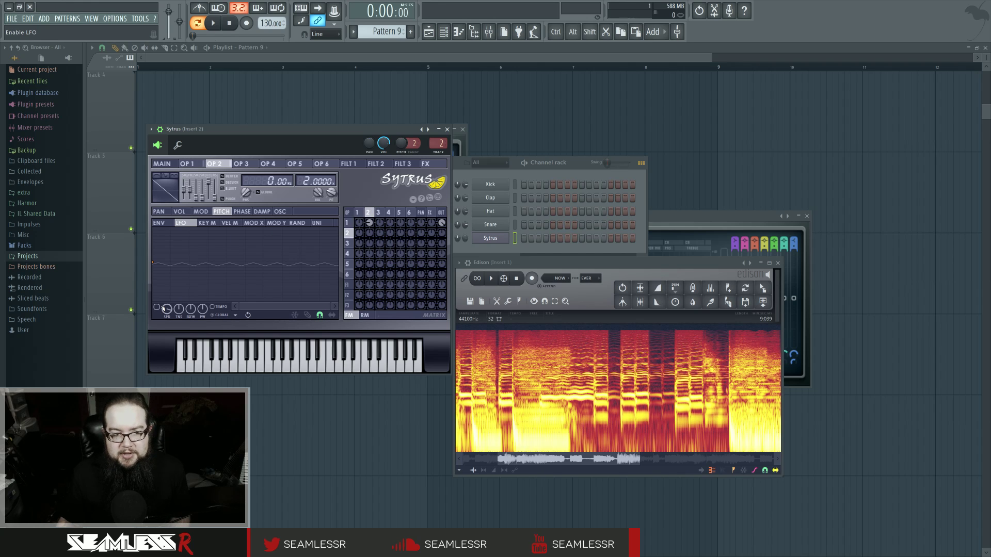
left_click(158, 308)
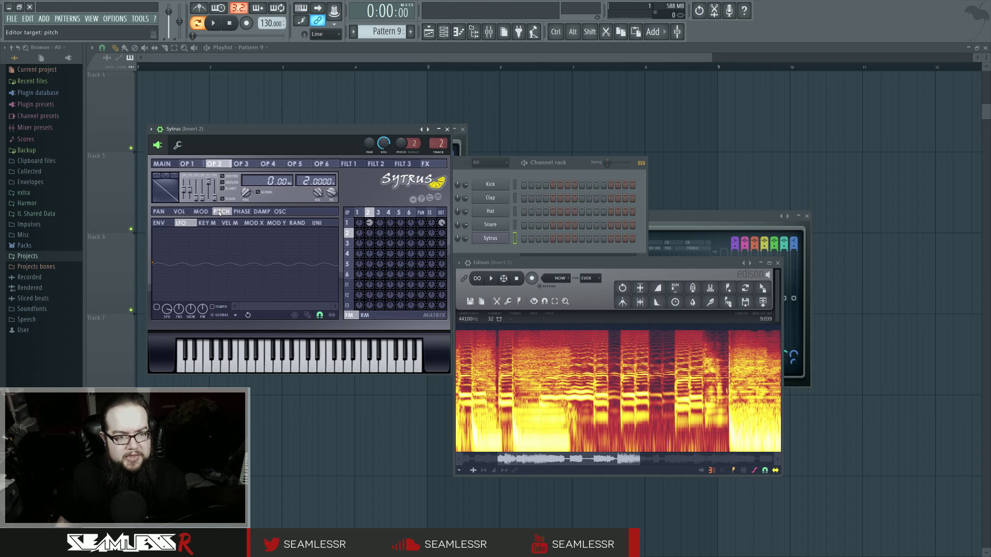
left_click(179, 211)
left_click(159, 223)
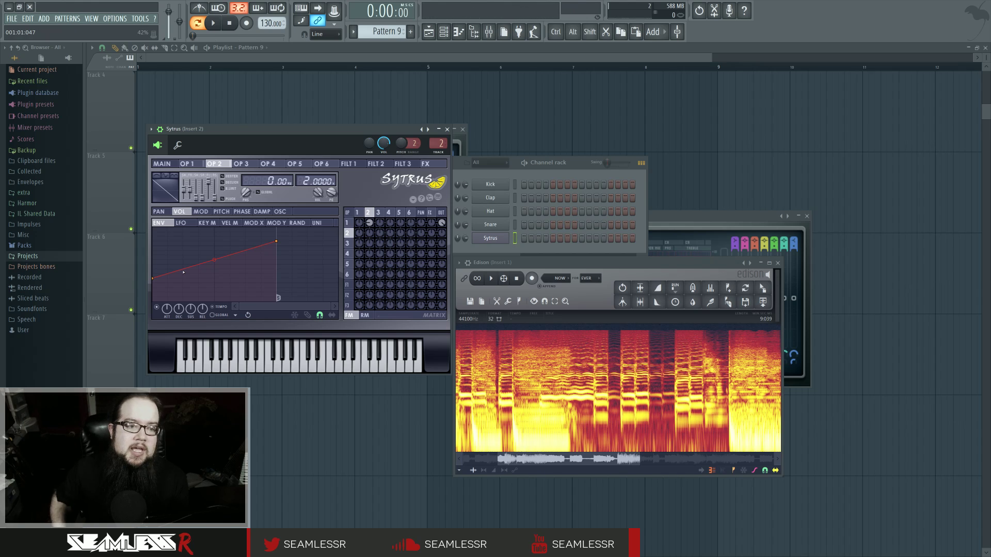
left_click(221, 212)
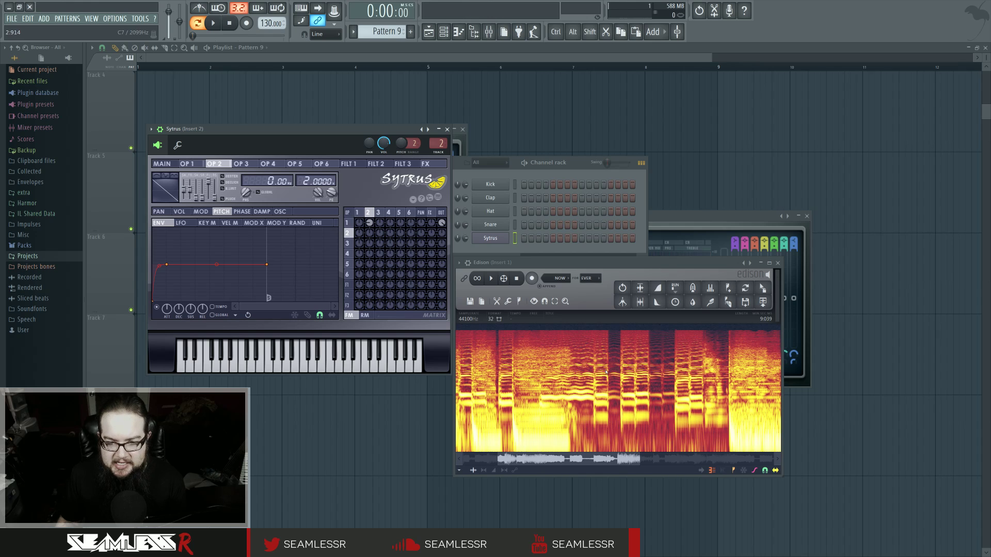
Study the harmonic bands and pitch movement of the middle notes in the Edison spectrogram
scroll(593, 393, "up", 5)
scroll(590, 394, "down", 3)
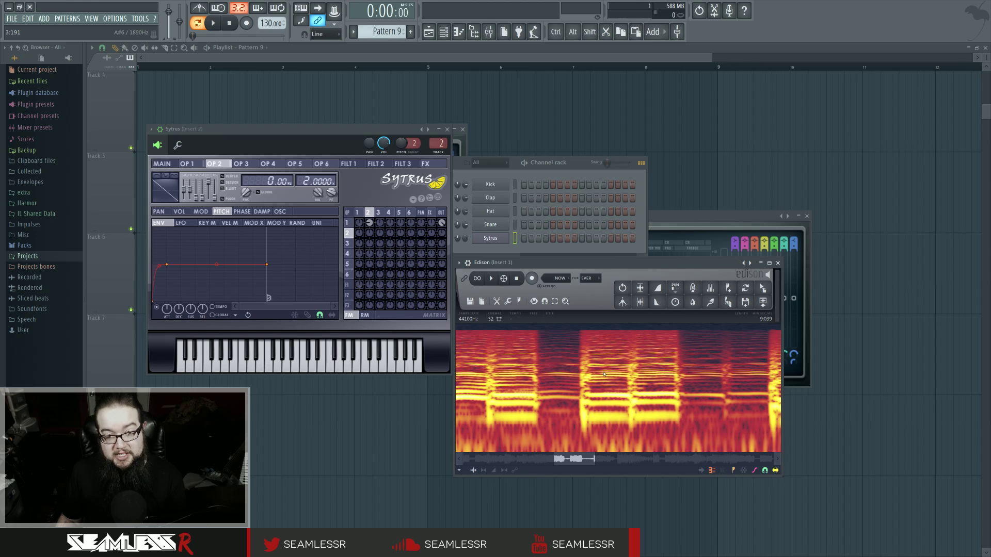
scroll(607, 388, "down", 2)
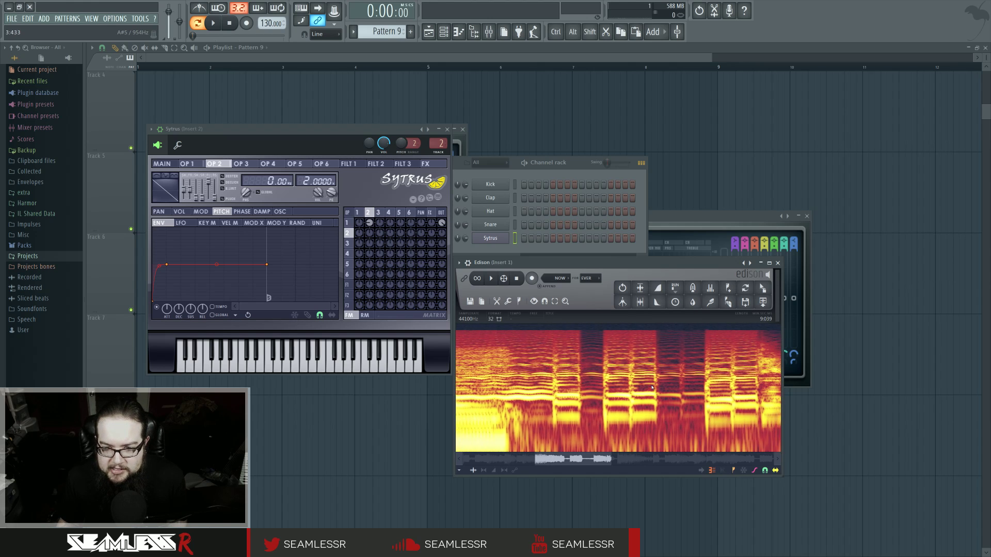
scroll(630, 387, "up", 3)
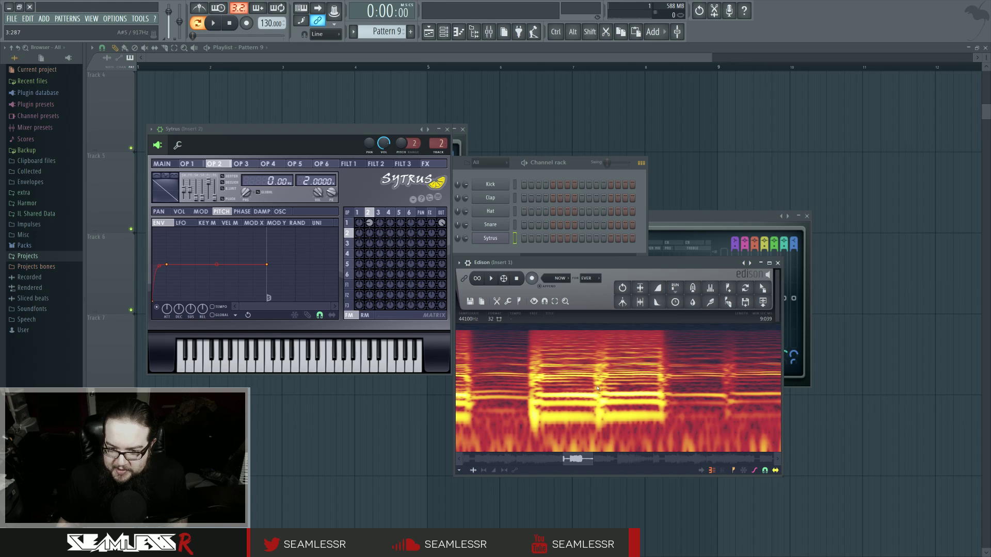
scroll(598, 390, "down", 5)
scroll(599, 412, "up", 3)
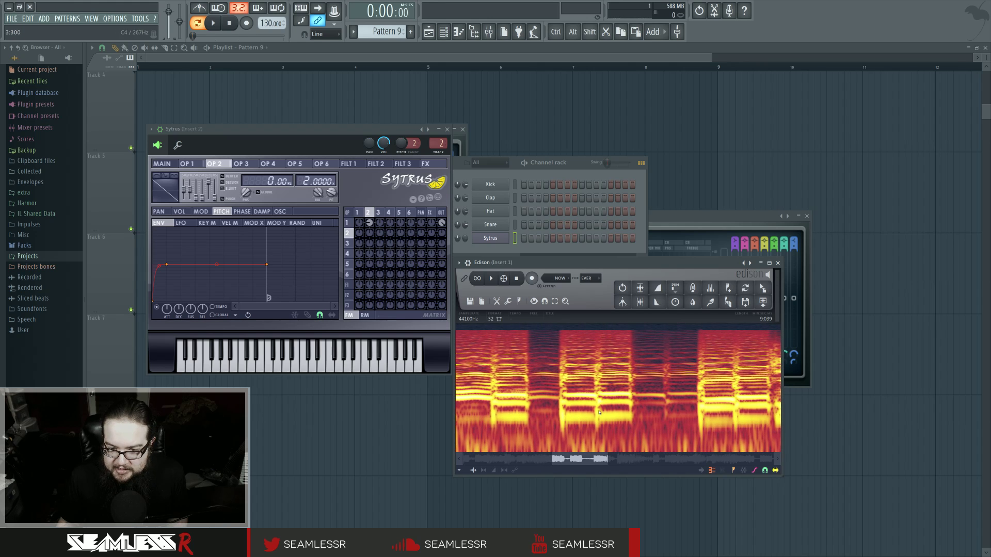
scroll(597, 405, "up", 4)
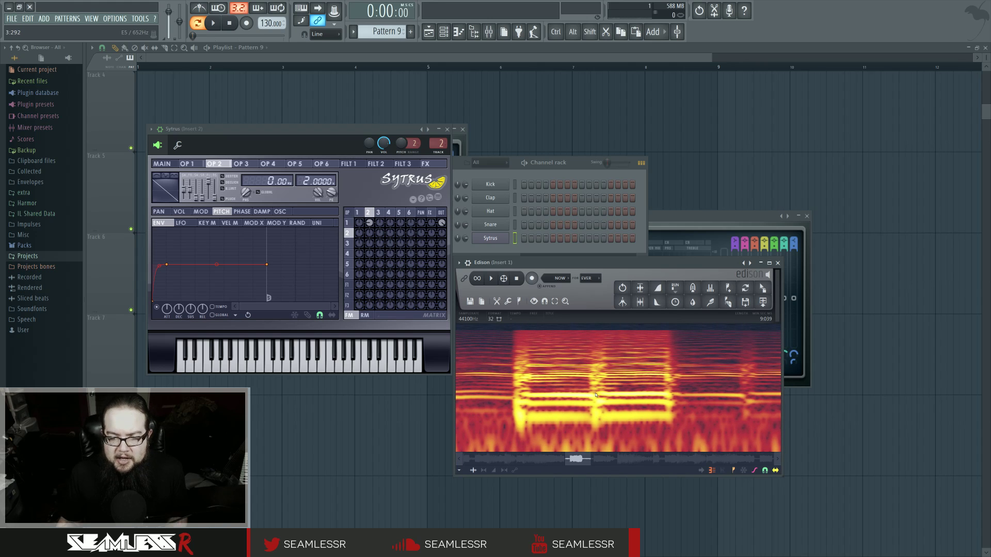
scroll(596, 394, "down", 2)
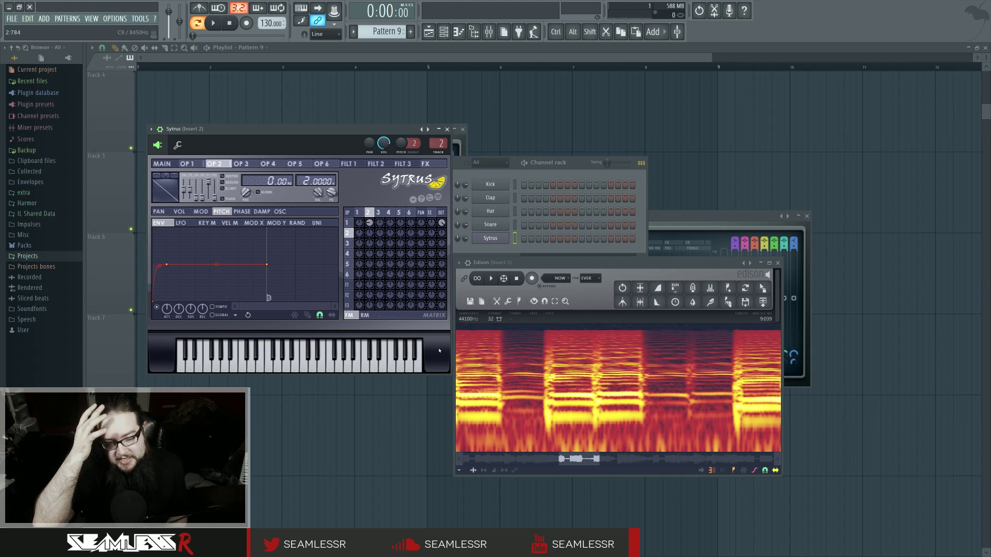
Compare the pitch envelopes of operators 1 and 2, and view operator 2's volume envelope
left_click(359, 219)
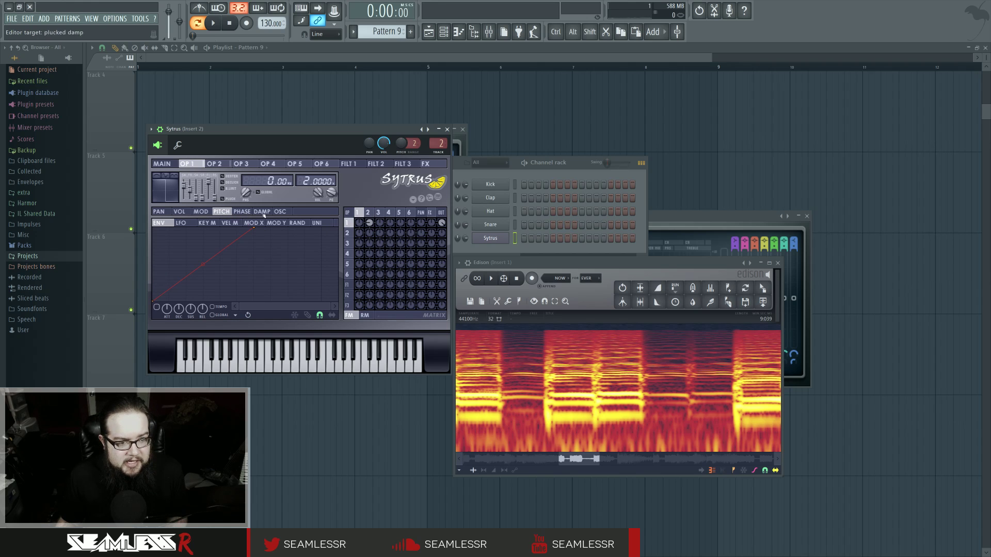
left_click(368, 214)
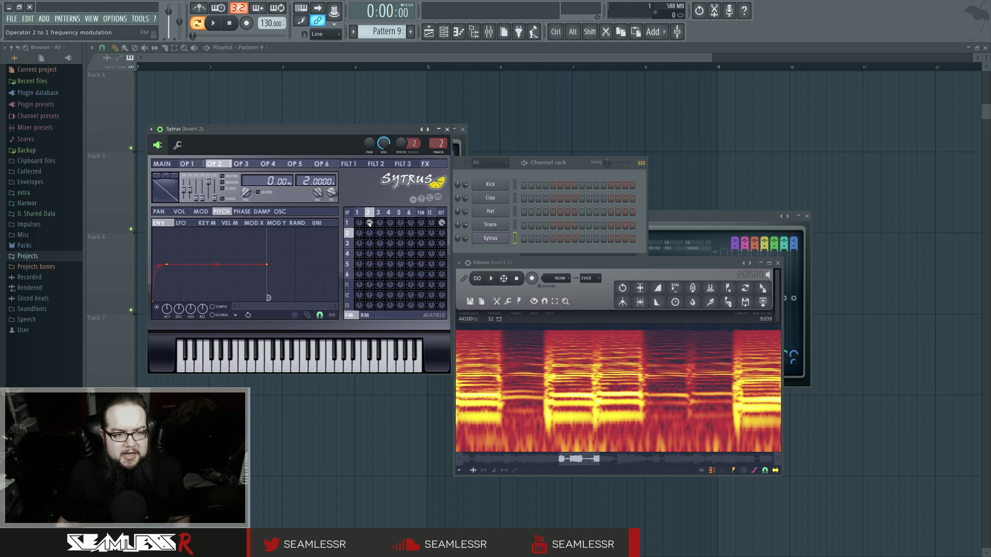
left_click(179, 212)
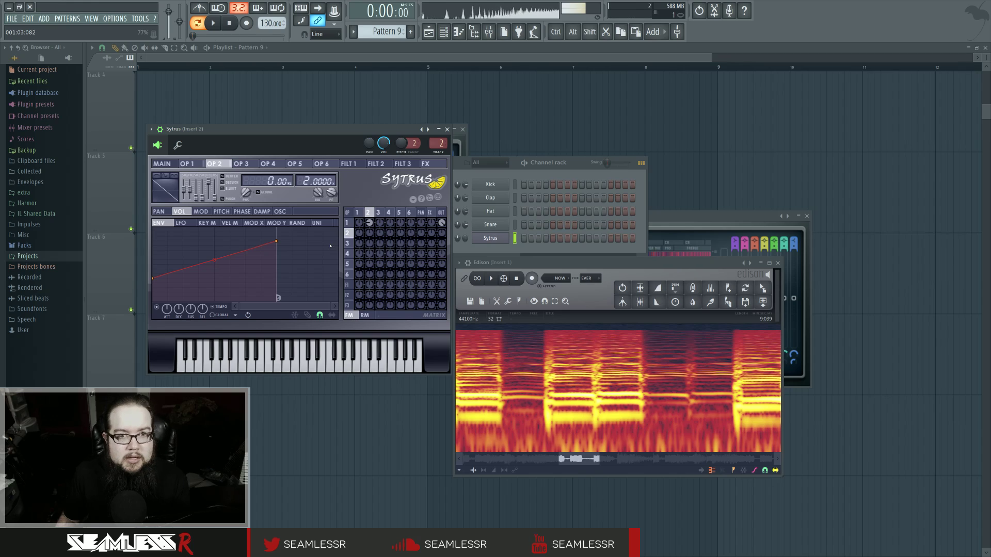
Add a second Sytrus instance and adjust the waveform shape of its operator 1 to about 39%
key("F8")
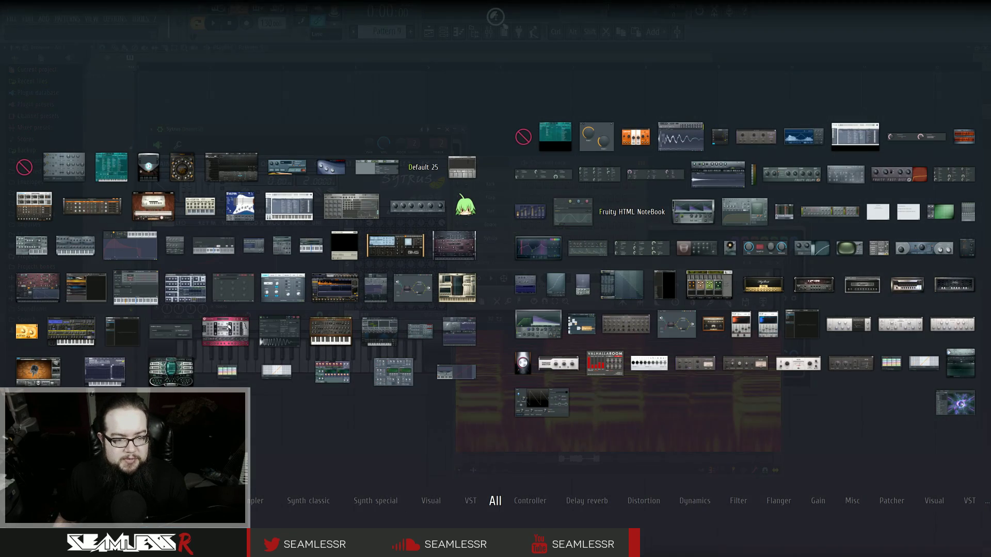
left_click_drag(106, 369, 809, 14)
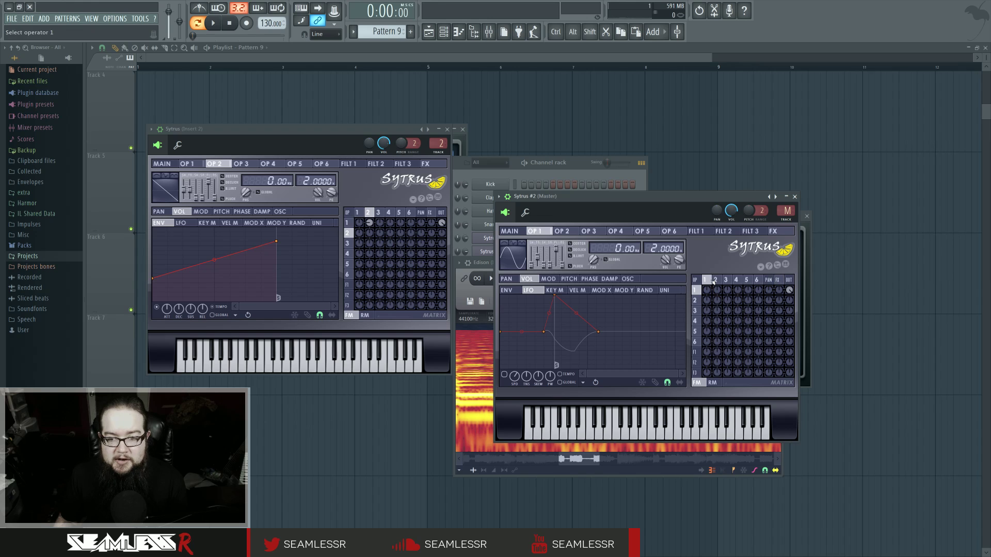
left_click_drag(532, 265, 531, 258)
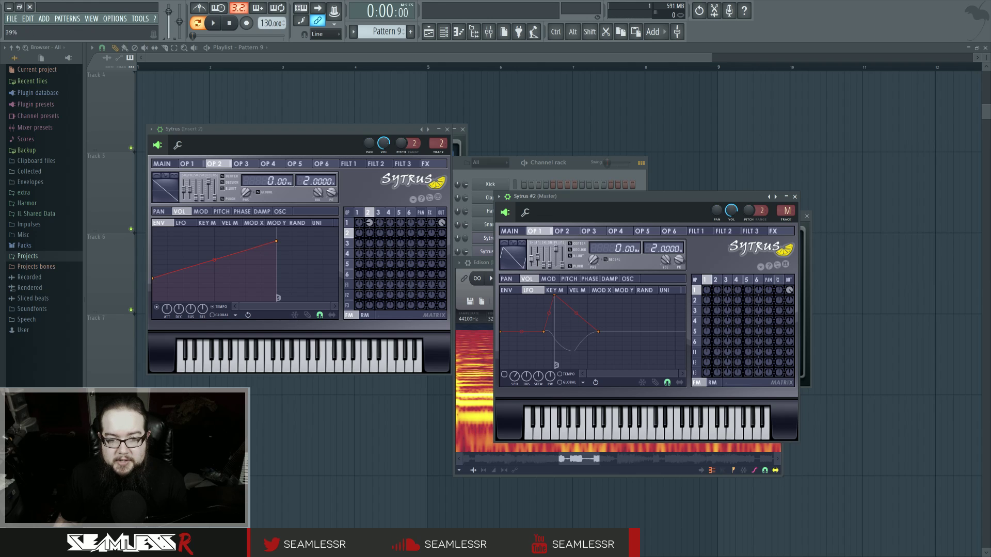
Adjust operator 2's waveform in the second Sytrus to about 52% and close that instance's window
left_click(715, 280)
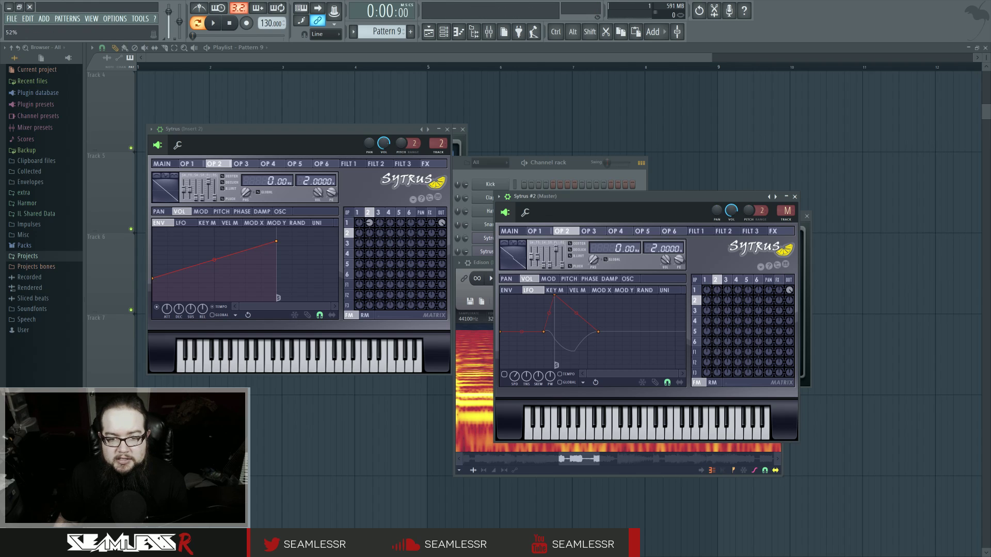
mouse_move(717, 291)
left_mouse_down()
mouse_move(716, 328)
mouse_move(717, 290)
left_mouse_up()
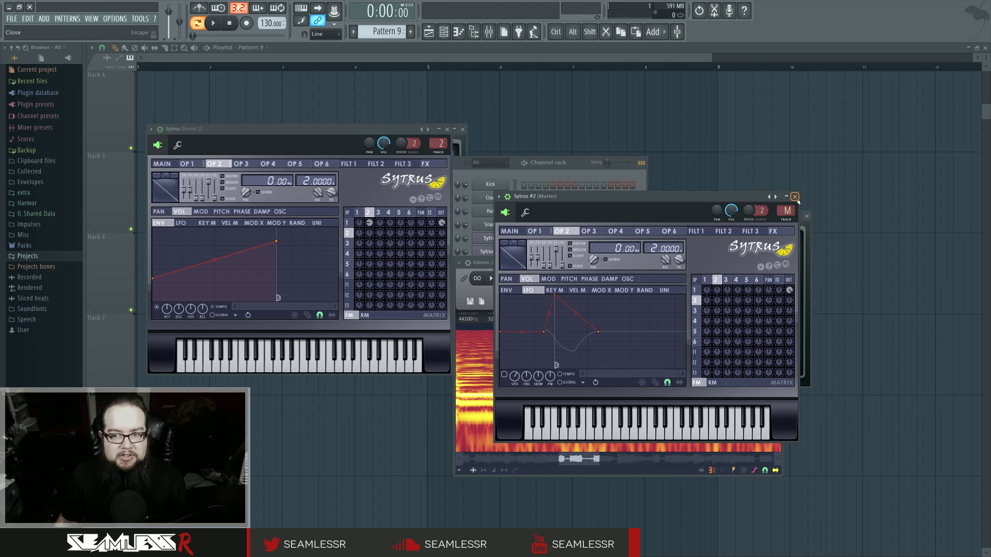
left_click(794, 198)
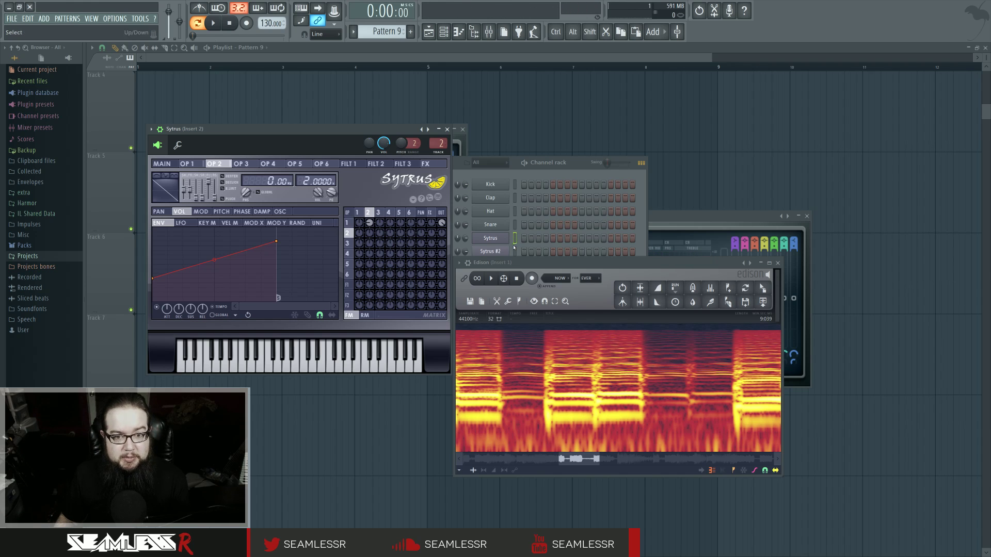
Delete the Kick, Clap, Hat and Snare channels and the second Sytrus instance from the channel rack
left_click(491, 252)
left_click(795, 197)
left_click_drag(515, 225, 518, 186)
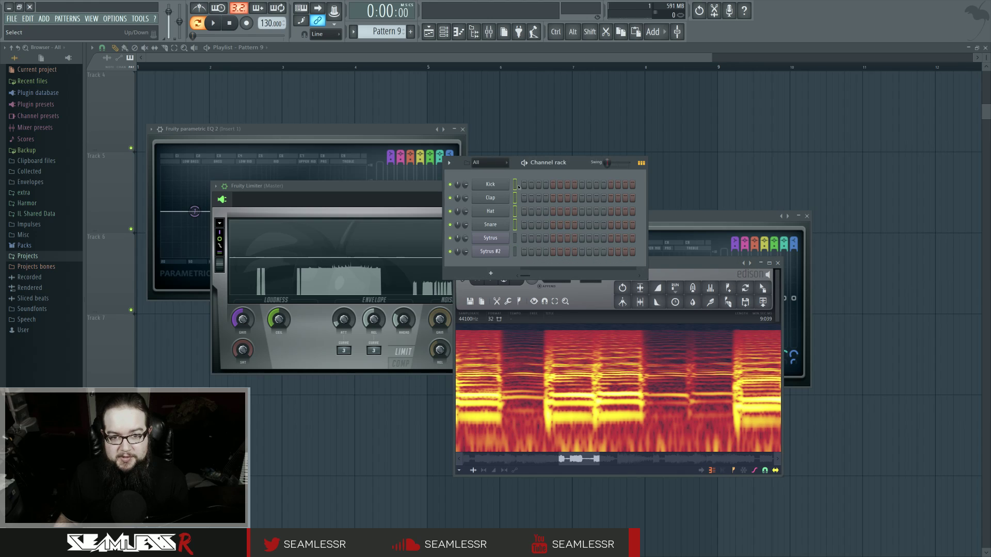
key("alt+Delete")
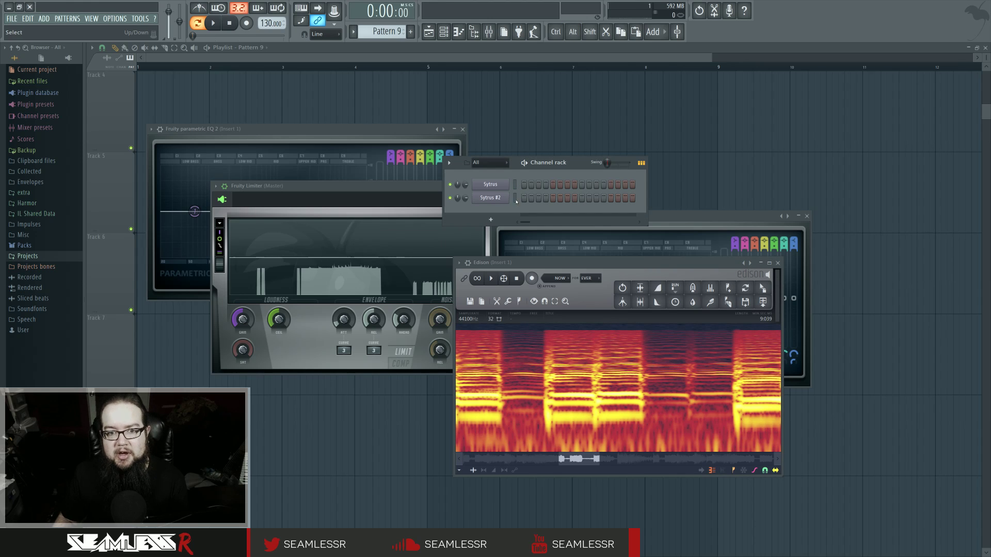
right_click(493, 198)
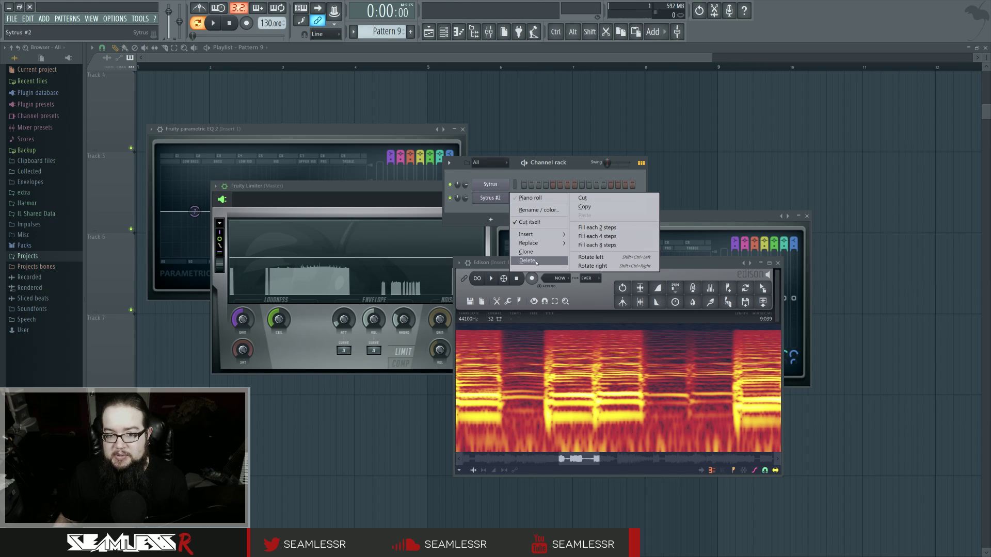
left_click(534, 262)
left_click(546, 308)
Open the remaining Sytrus instance and arrange its window beside the Edison window without overlap
left_click(503, 187)
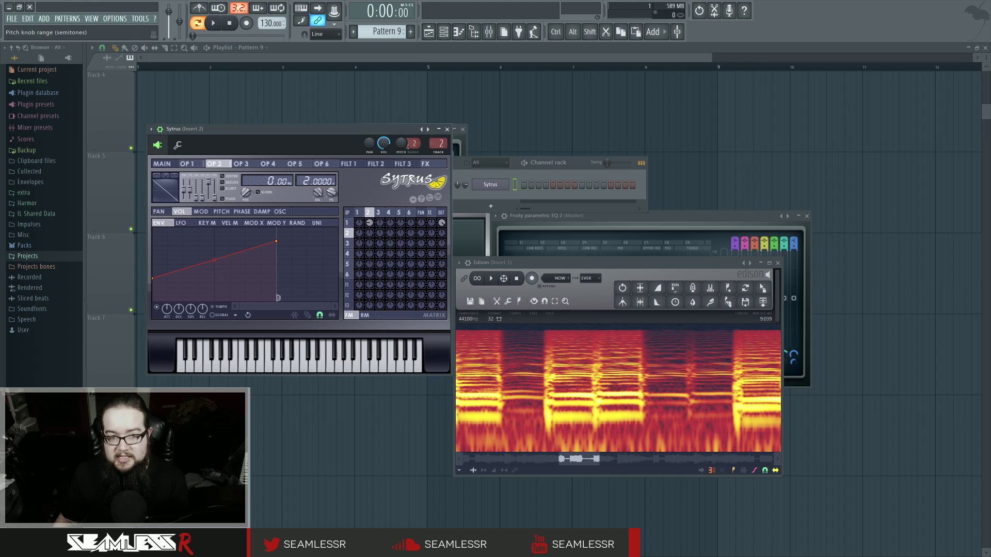
left_click_drag(389, 132, 410, 167)
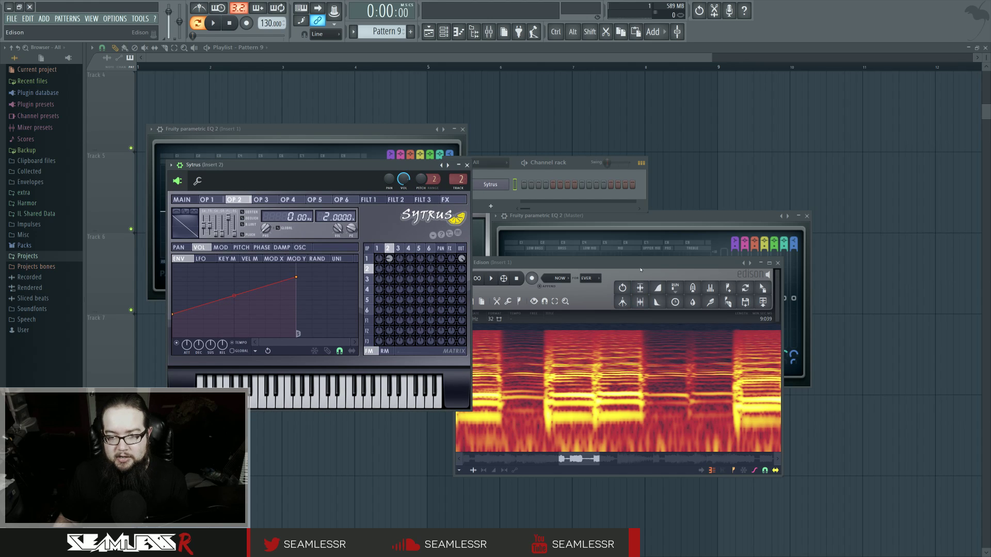
left_click_drag(638, 268, 688, 271)
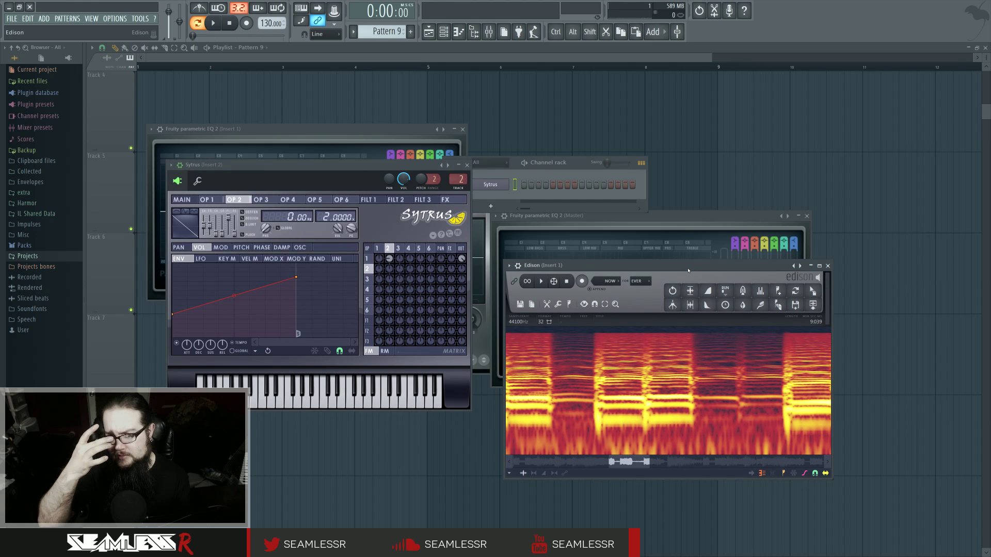
Show Sytrus's effects page and use the matrix to route operator 1 into Filter 1 and Filter 1 into the effects
left_click(458, 256)
left_click(285, 227)
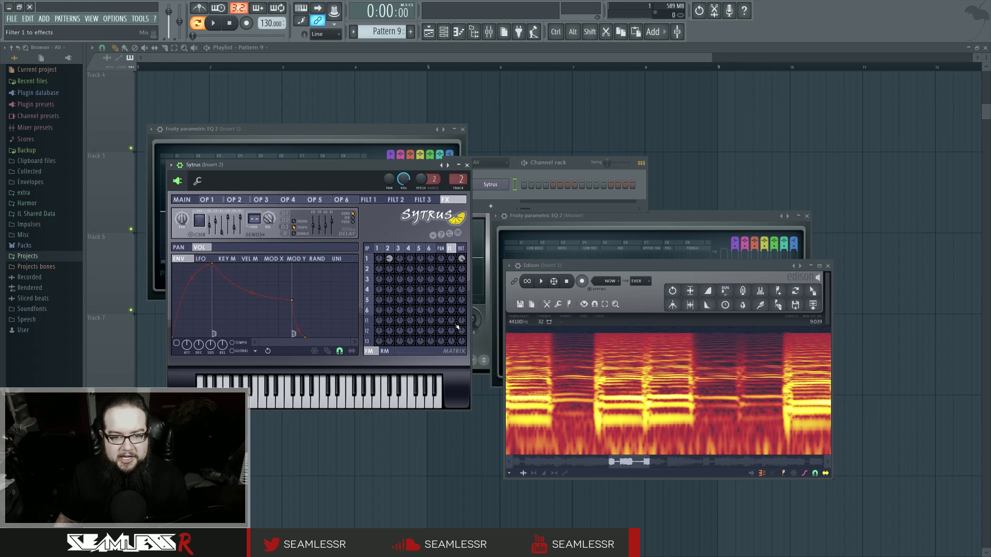
left_click_drag(452, 322, 453, 309)
left_click_drag(378, 321, 379, 307)
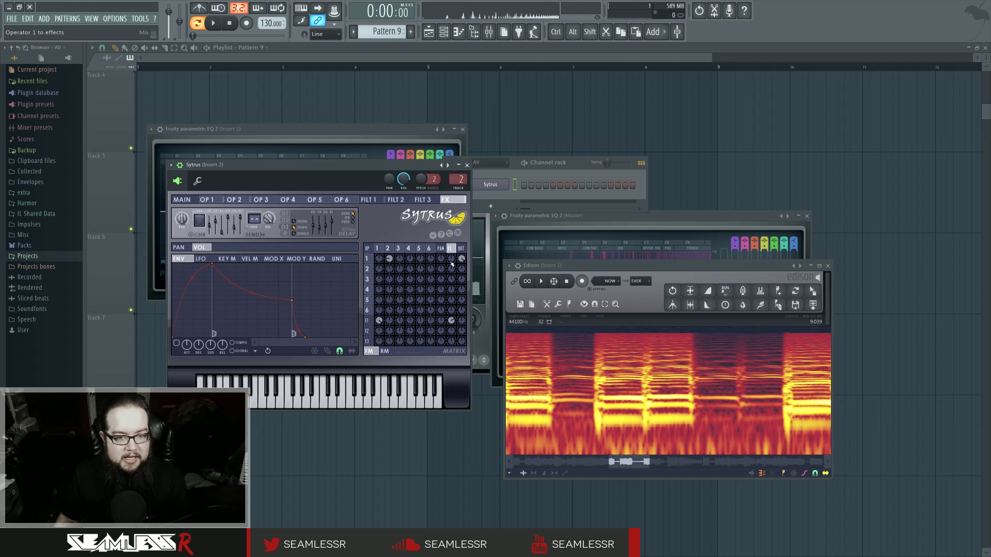
Review the Filter 1 and effects pages and try sending operator 1 directly to the effects at about -38%
left_click(368, 199)
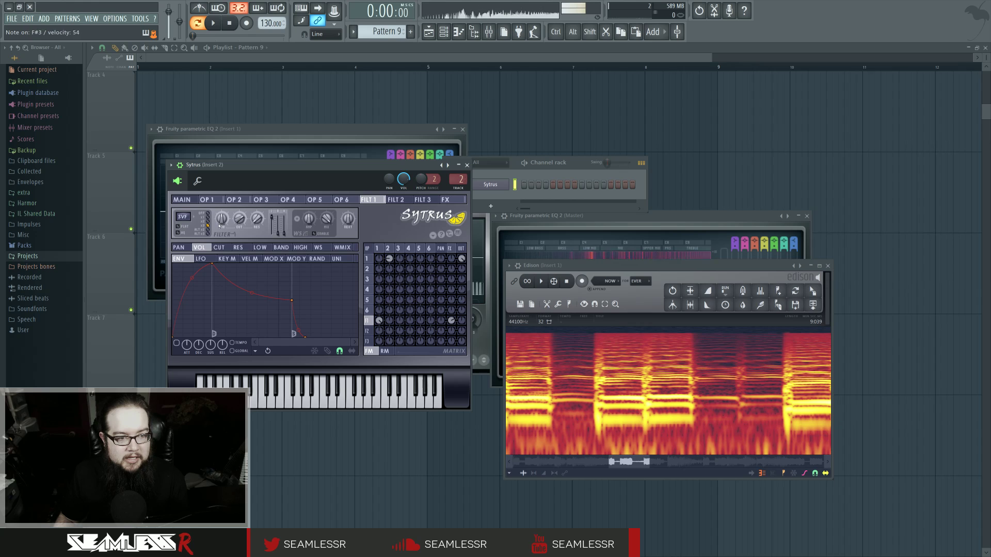
left_click(451, 249)
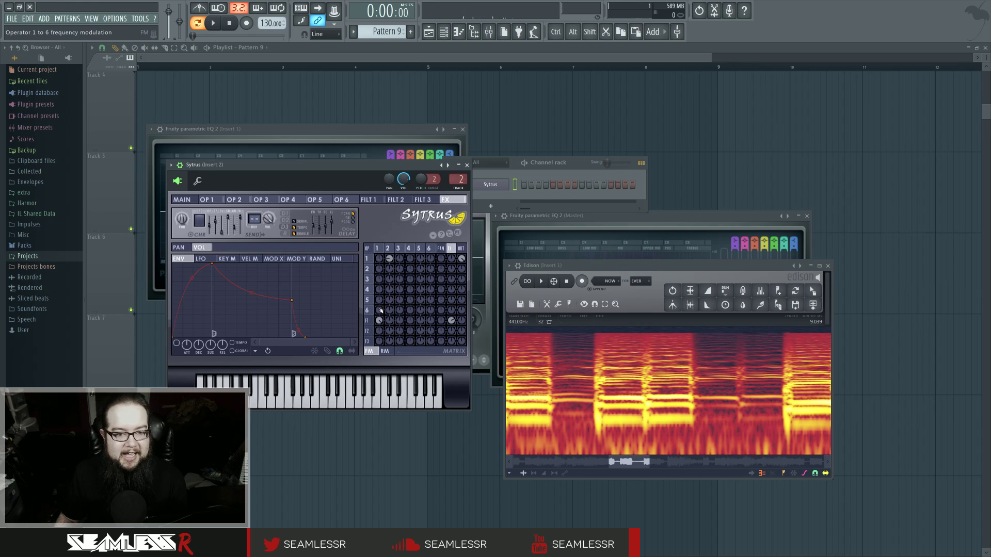
left_click(367, 321)
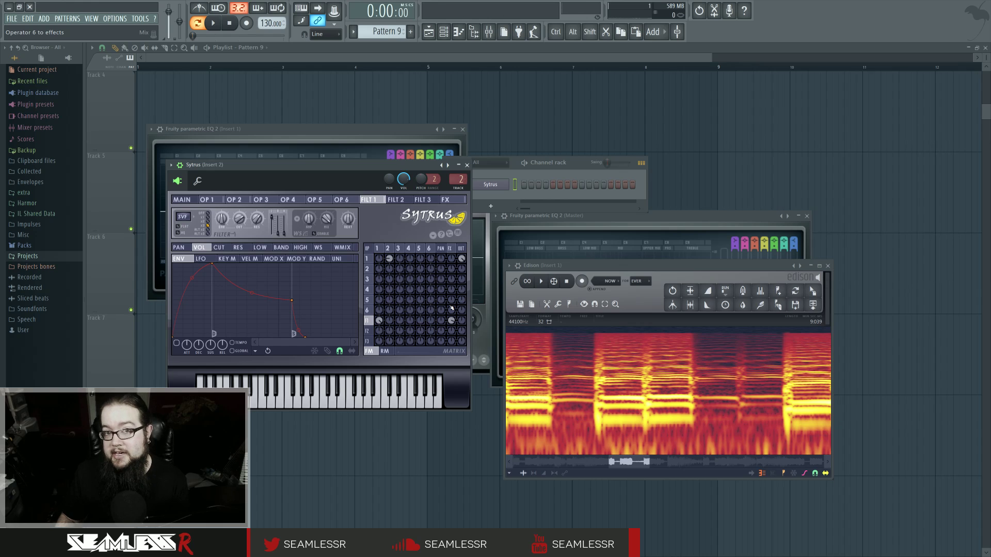
left_click_drag(450, 261, 450, 248)
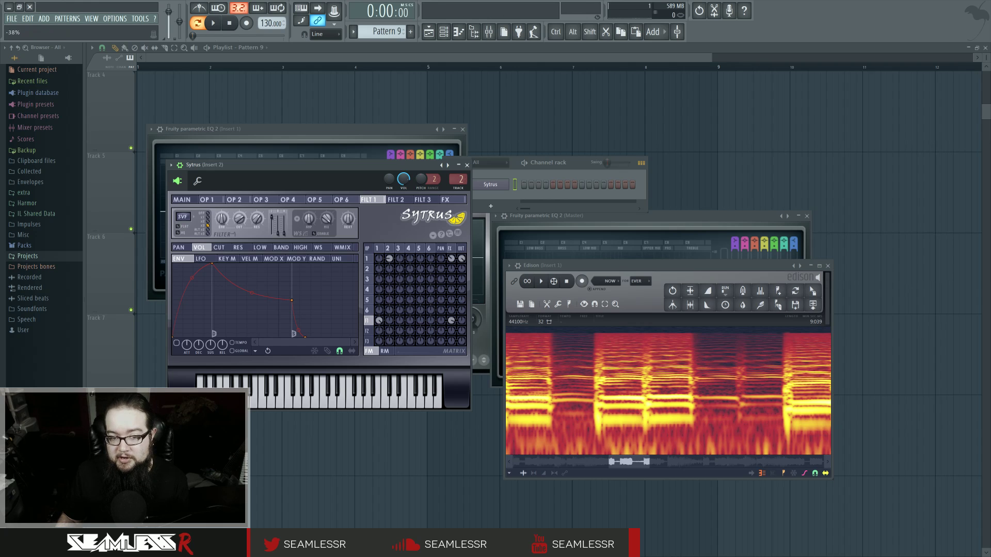
left_click(450, 249)
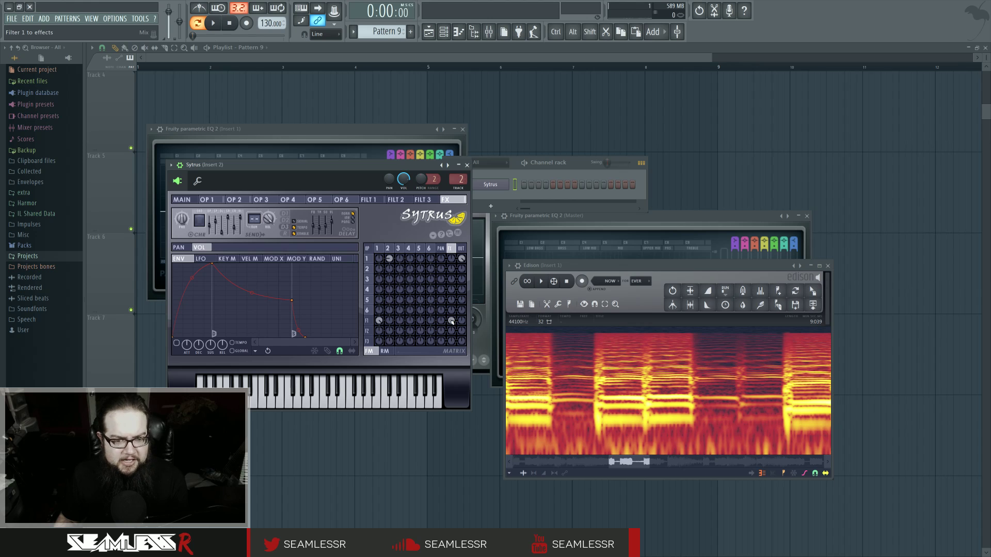
Close the Edison, Fruity Limiter and both Fruity Parametric EQ 2 windows, and move the Sytrus window below the channel rack
left_click(636, 267)
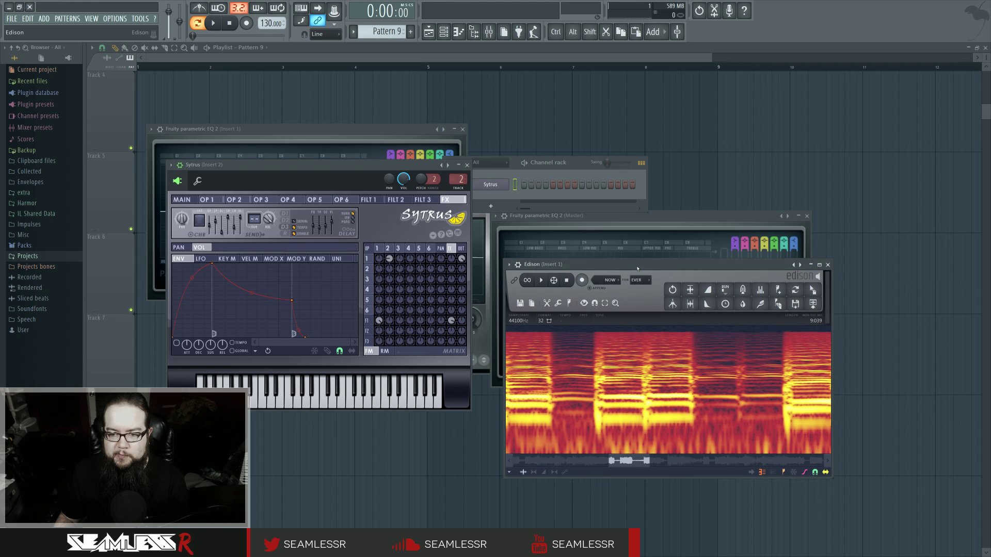
left_click(829, 266)
left_click_drag(416, 169, 599, 194)
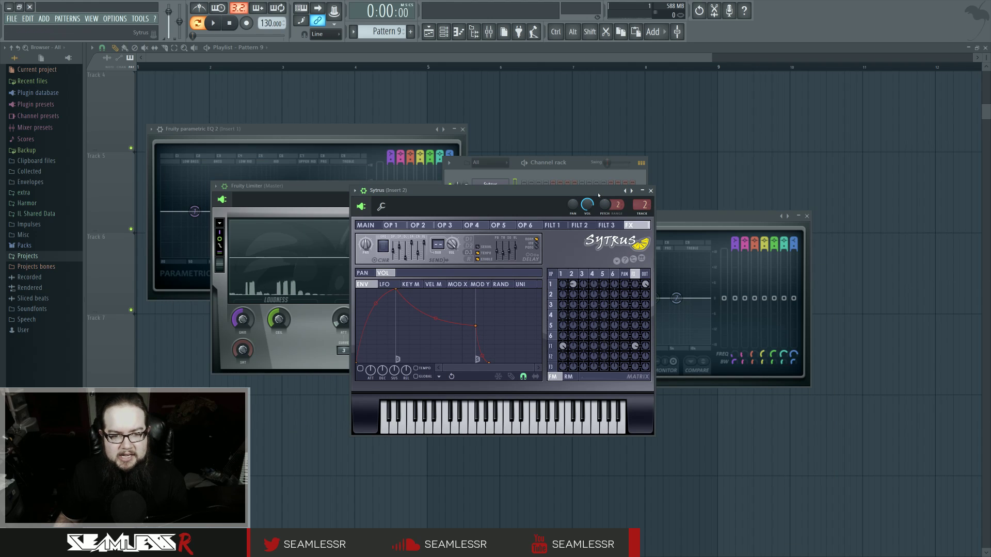
left_click(493, 185)
left_click(496, 187)
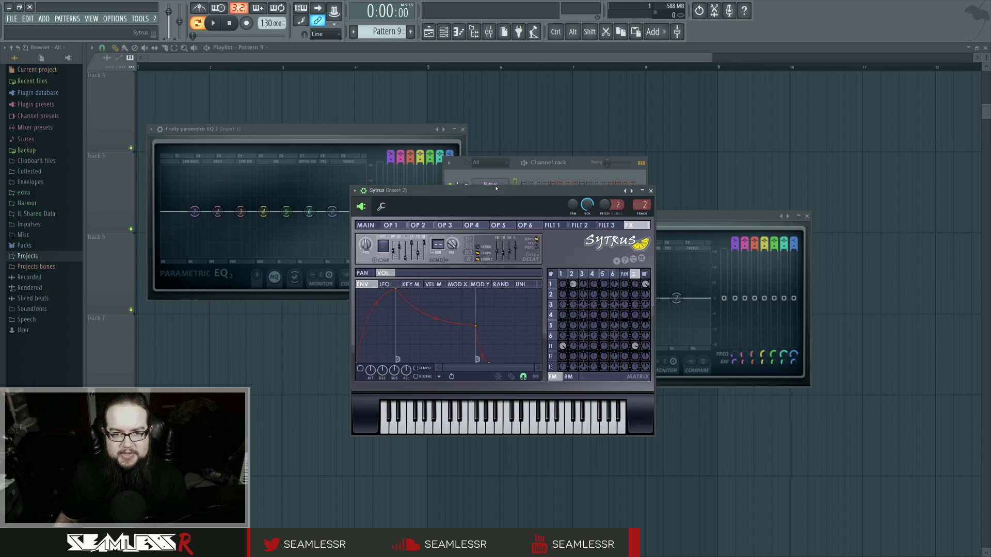
left_click(463, 129)
left_click(806, 216)
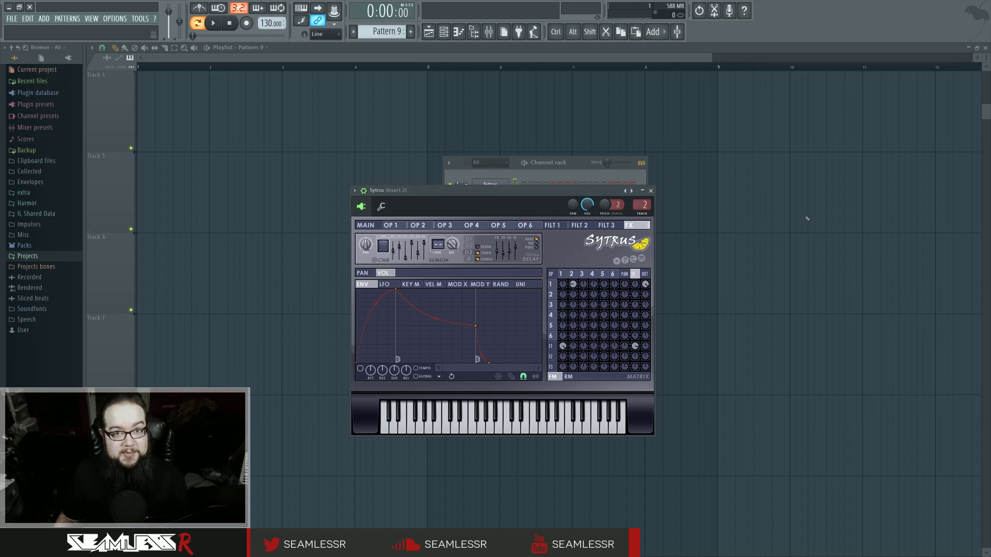
left_click_drag(522, 195, 512, 213)
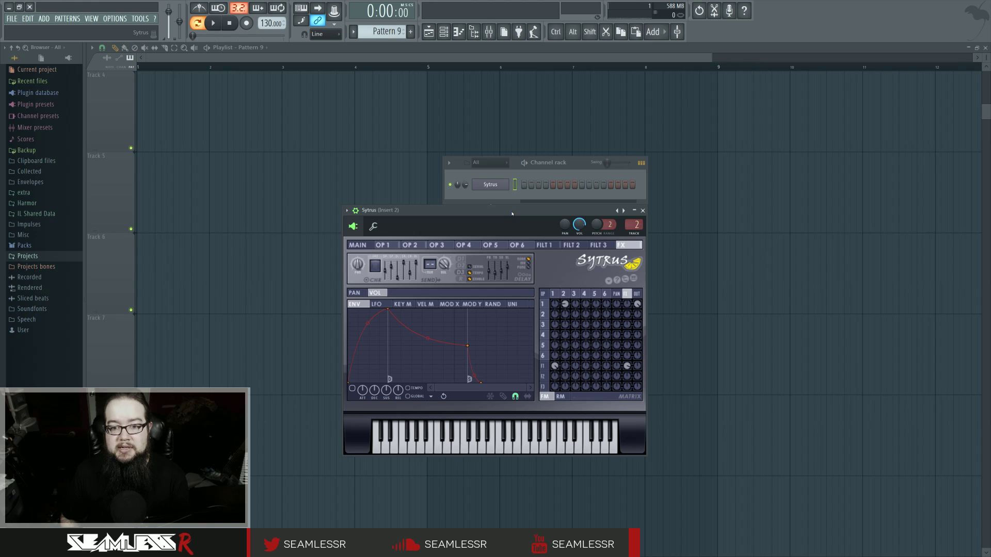
Show operator 1 in Sytrus, add a Serum instance and place its window beside Sytrus
left_click(382, 244)
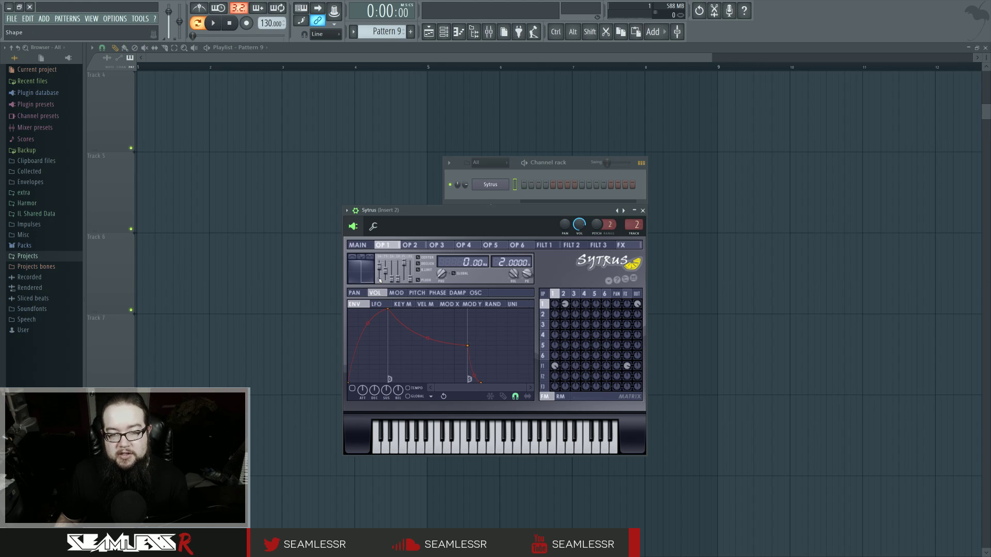
key("Tab")
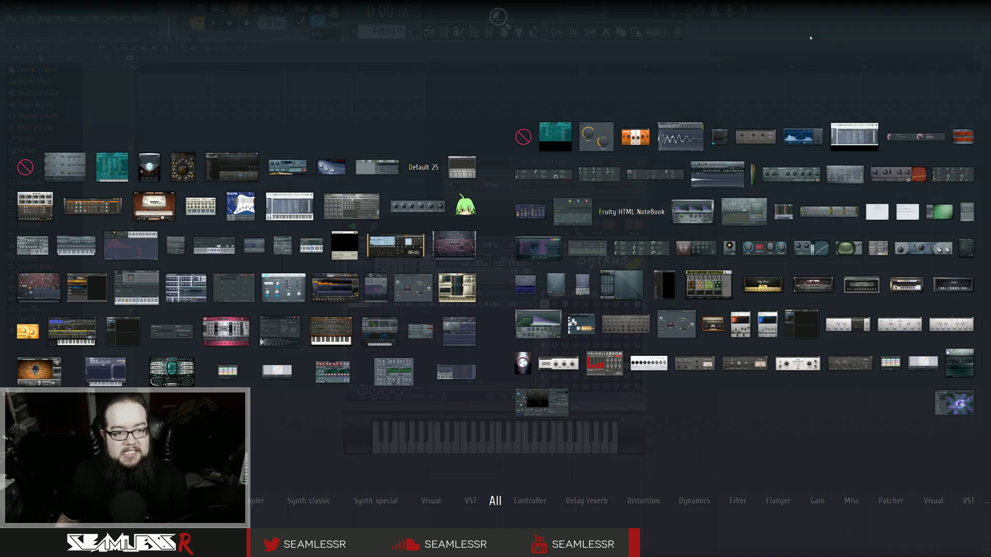
left_click(376, 330)
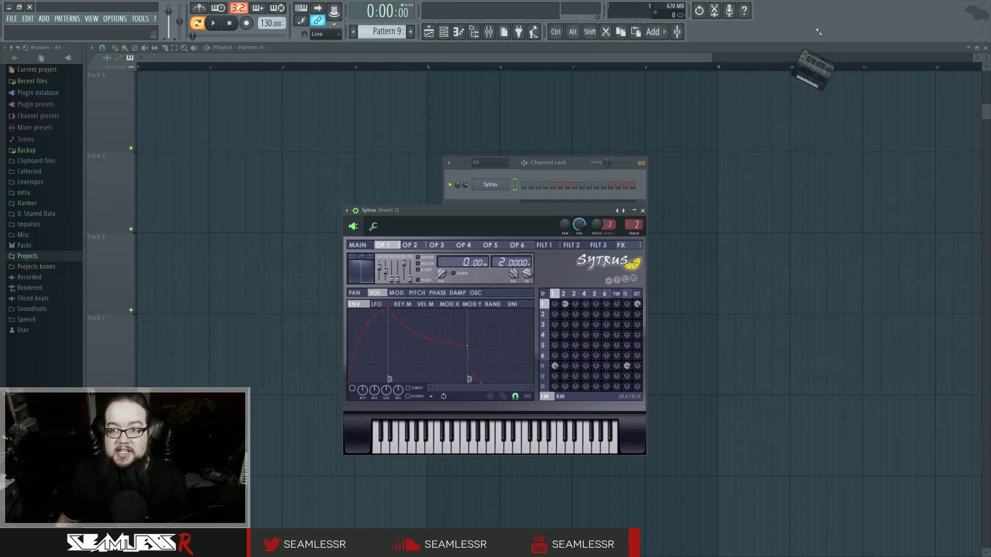
left_click_drag(289, 152, 768, 212)
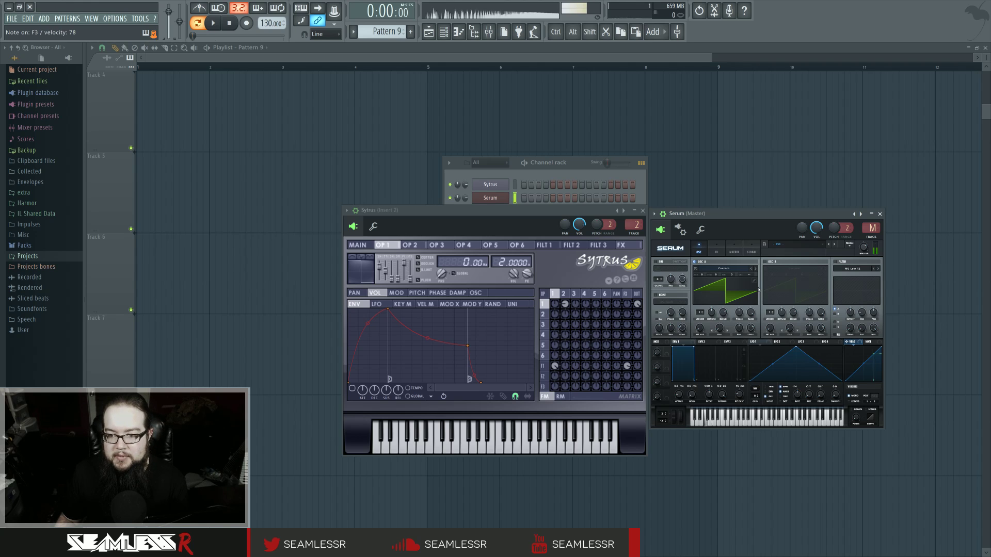
Choose a sync-type warp for Serum's oscillator A, sweep its amount up and bring it back to 1%
left_click(723, 335)
left_click(735, 353)
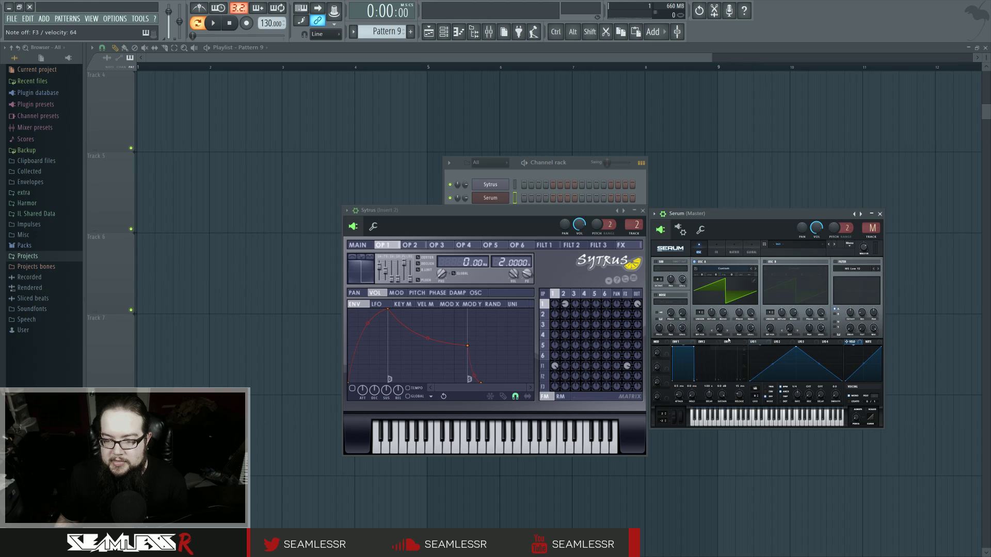
mouse_move(719, 331)
left_mouse_down()
mouse_move(719, 292)
mouse_move(723, 334)
left_mouse_up()
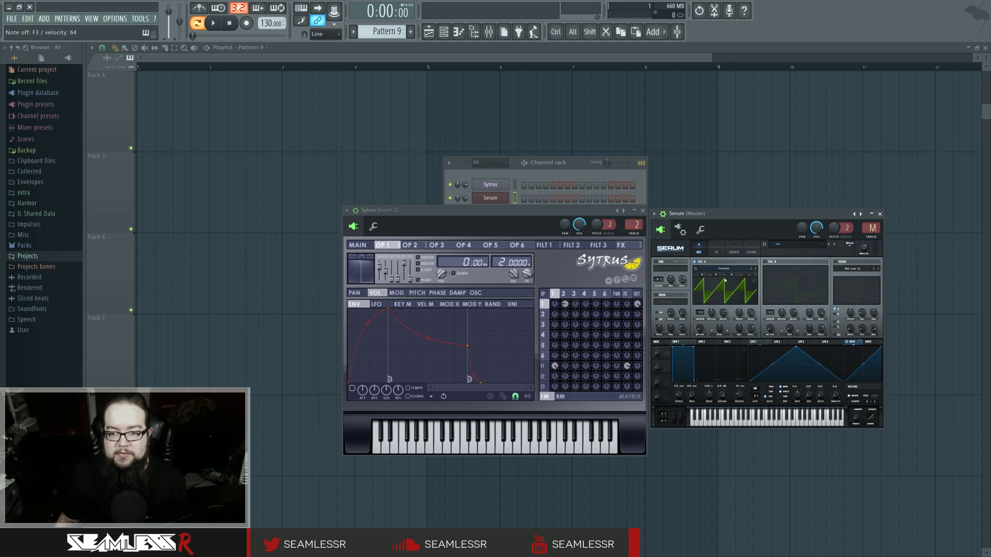
left_click_drag(719, 329, 722, 304)
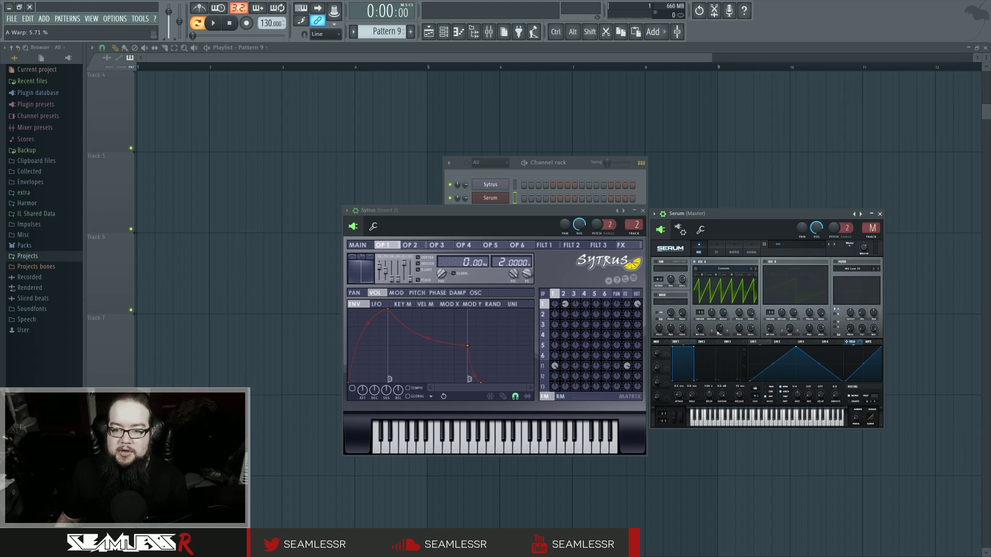
left_click_drag(719, 333, 720, 343)
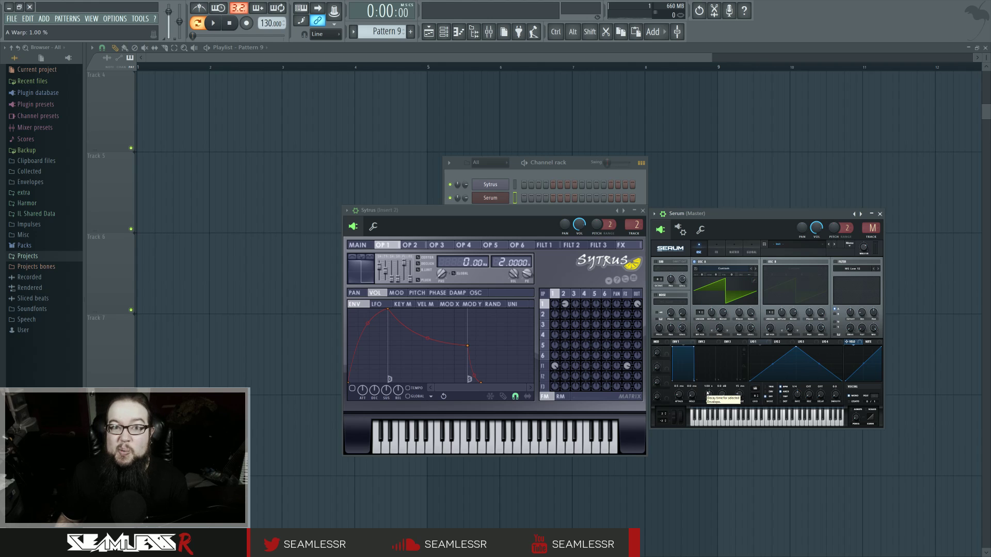
Return to operator 1 in Sytrus, close the Serum window and reposition the Sytrus window
left_click(564, 294)
left_click(560, 293)
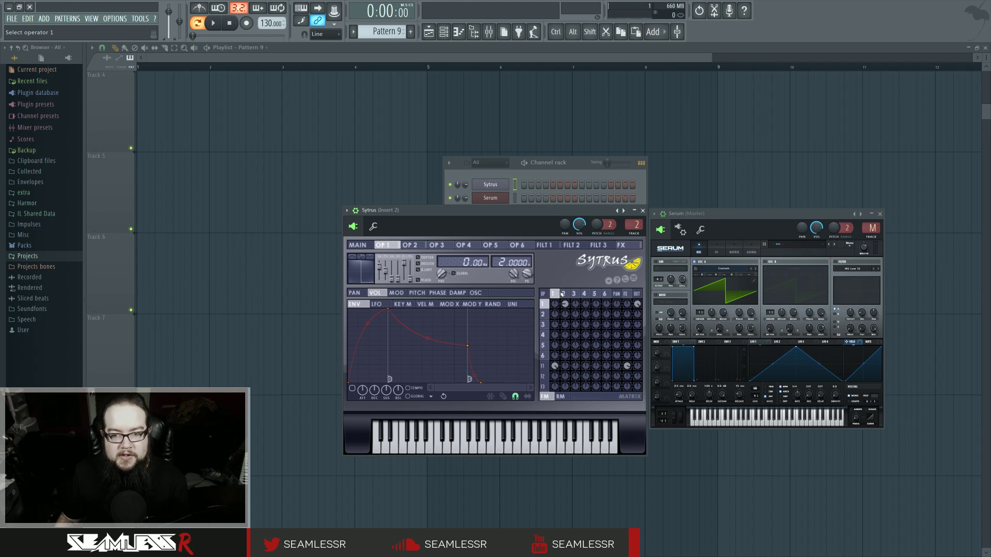
left_click(880, 213)
left_click_drag(578, 213, 628, 234)
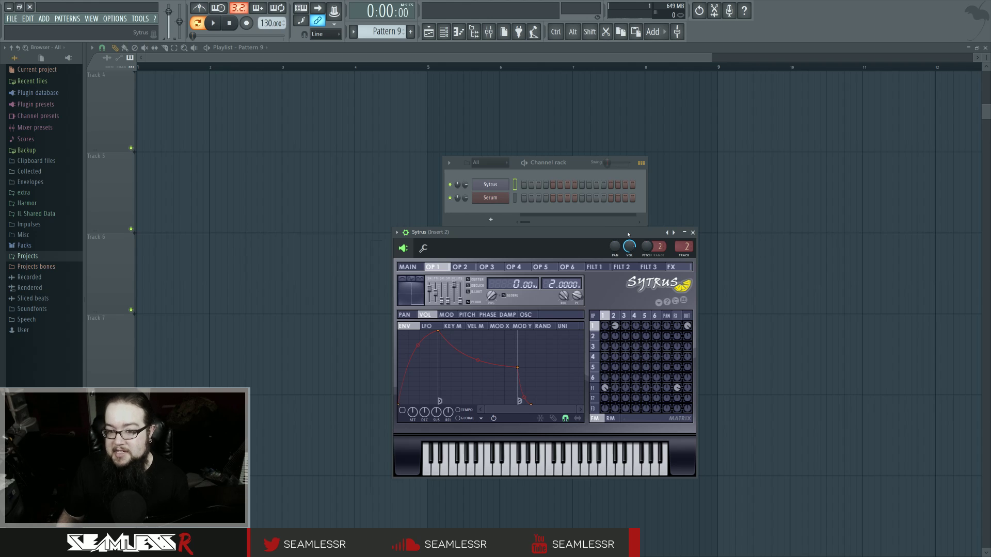
Compare the waveforms and volume envelopes of operators 1, 2 and 3 in Sytrus
left_click(614, 316)
left_click(624, 316)
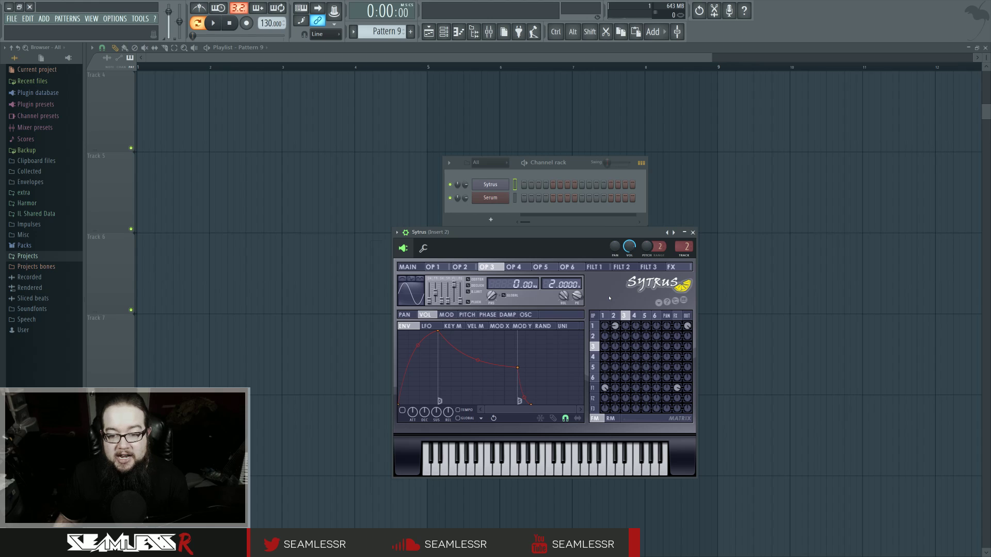
left_click(603, 316)
left_click(614, 316)
Show operator 1's oscillator harmonics and adjust the first harmonic's phase so the square wave starts at the cycle's beginning
left_click(603, 316)
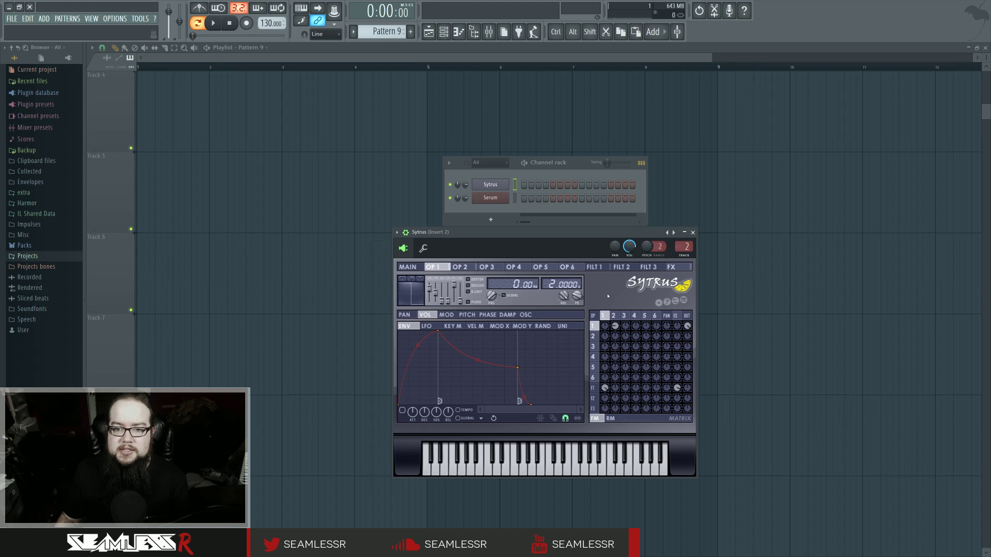
left_click(521, 315)
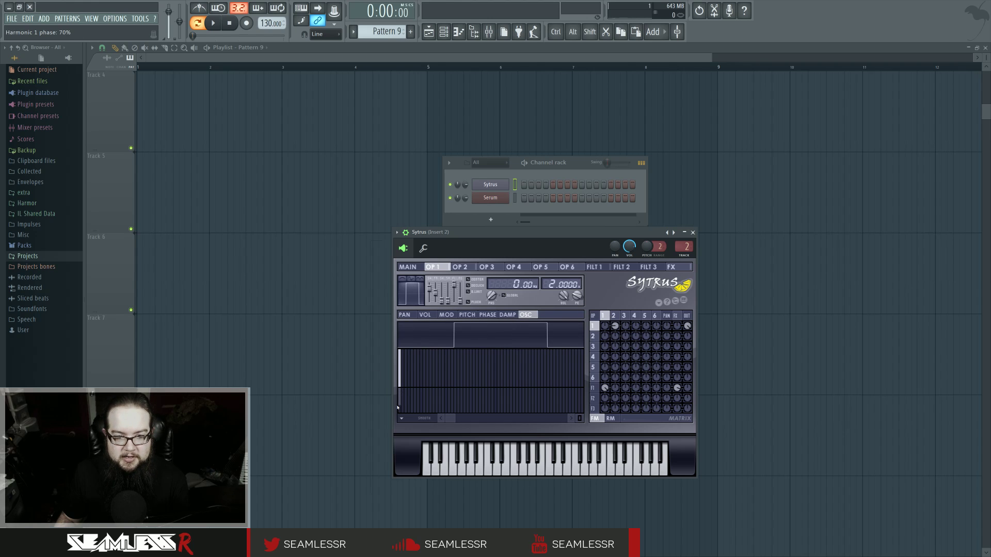
mouse_move(398, 397)
left_mouse_down()
mouse_move(401, 407)
mouse_move(402, 394)
left_mouse_up()
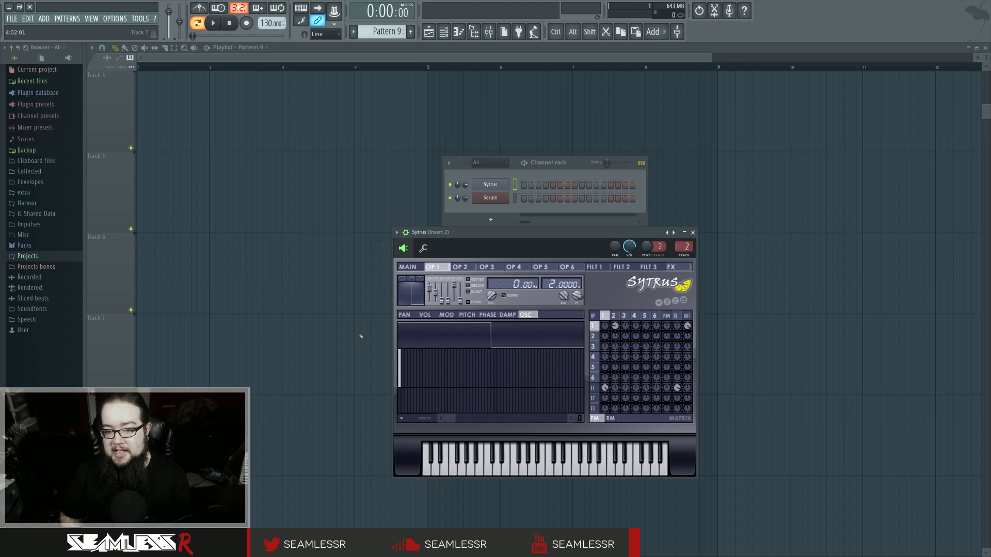
View operator 2's oscillator waveform and reshape operator 3's waveform into a triangle
left_click(614, 316)
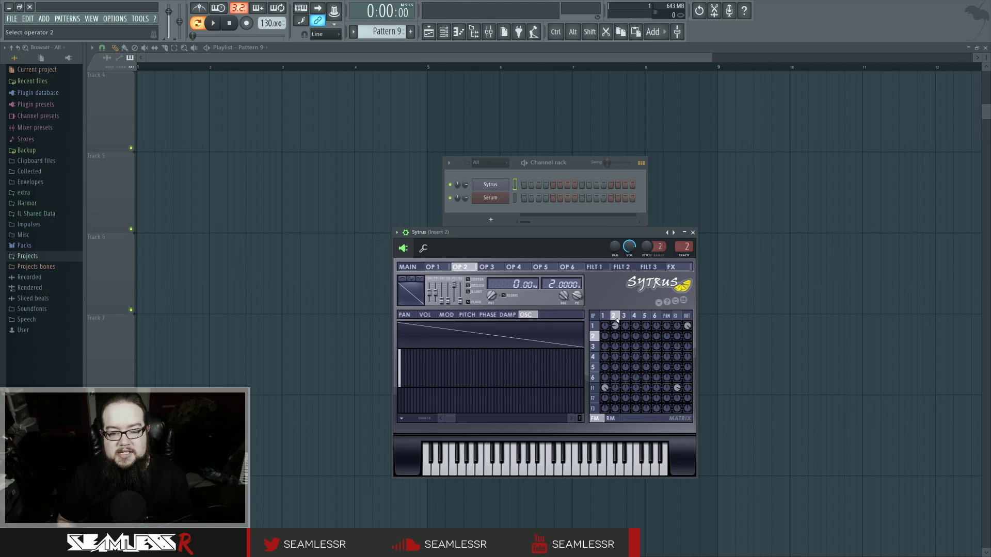
left_click(623, 315)
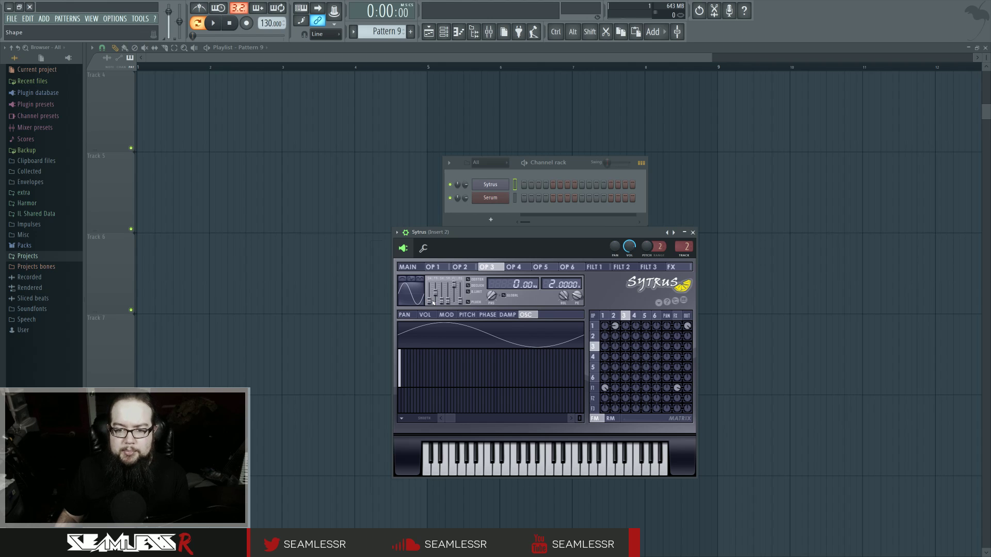
left_click_drag(430, 301, 429, 296)
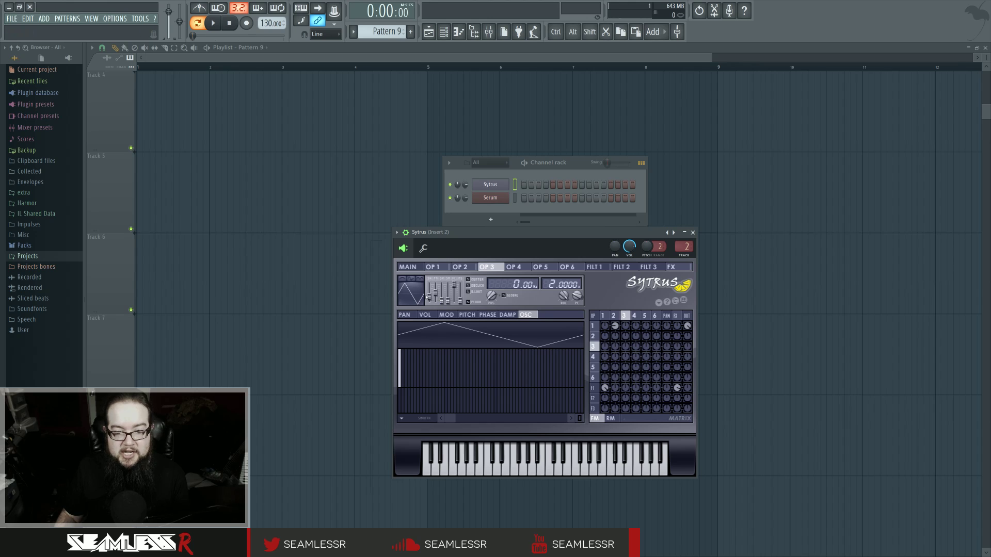
Reshape operator 3's waveform into a saw, switch it to a square for comparison, and set it back to a saw
mouse_move(429, 297)
left_mouse_down()
mouse_move(429, 285)
mouse_move(429, 295)
left_mouse_up()
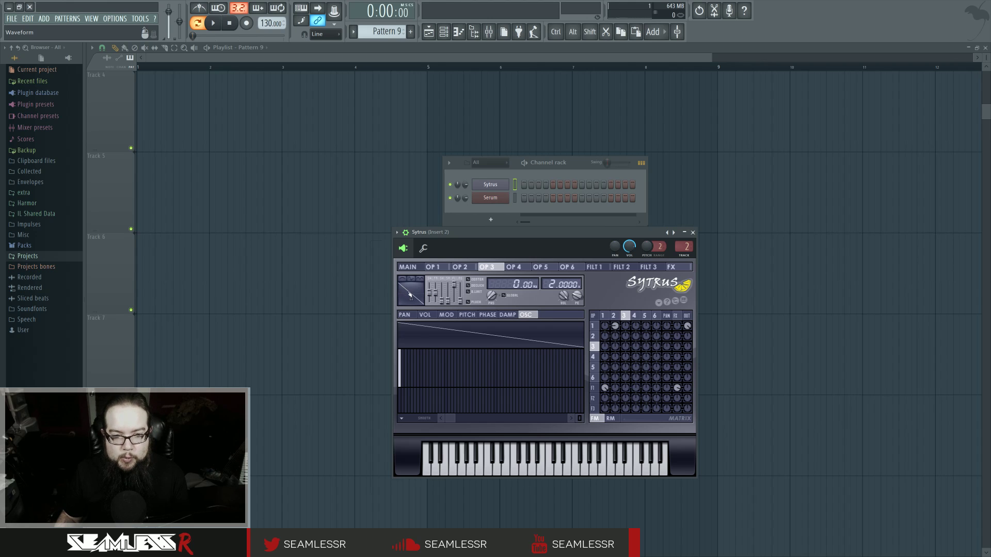
left_click_drag(429, 295, 429, 289)
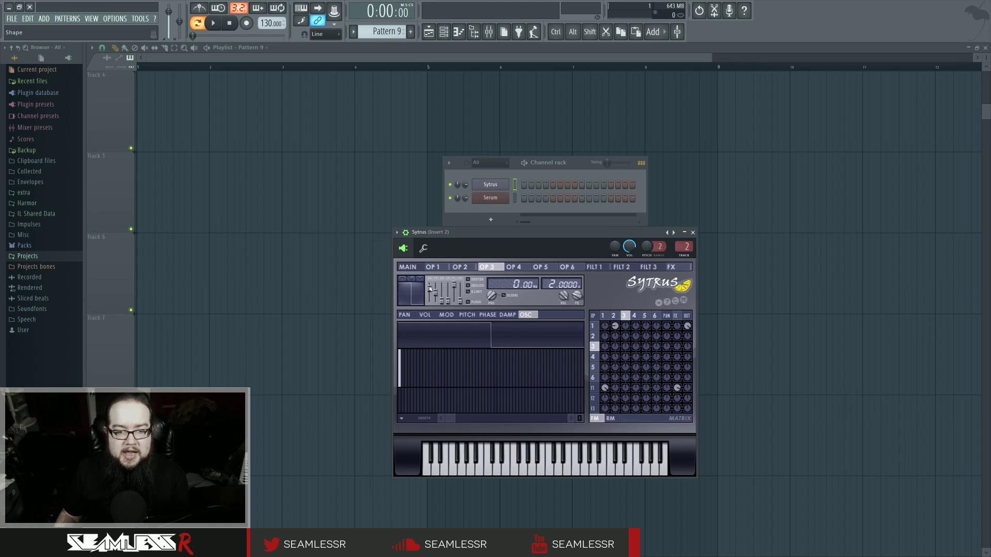
left_click_drag(430, 289, 429, 293)
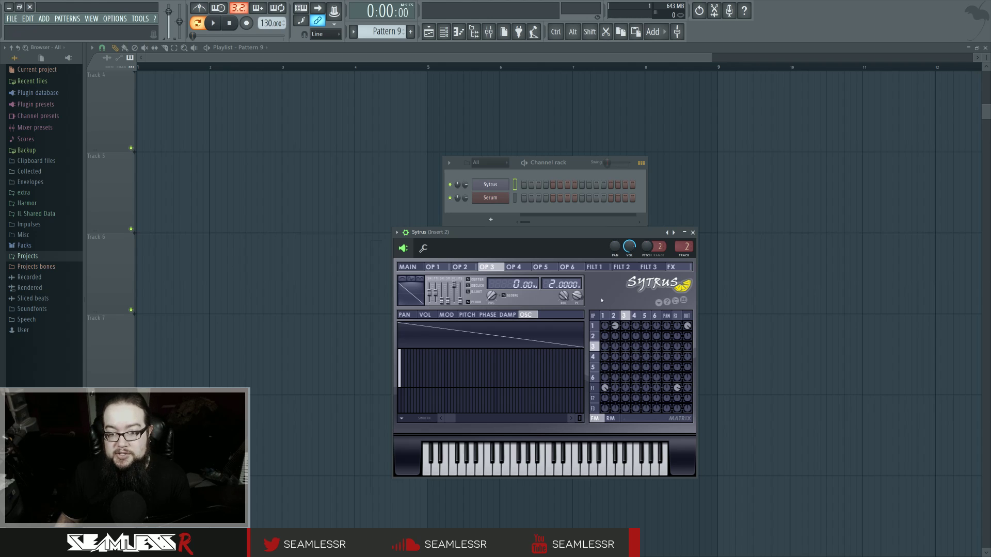
Compare the oscillator waveforms of operators 1 and 2, finishing on operator 2
left_click(617, 316)
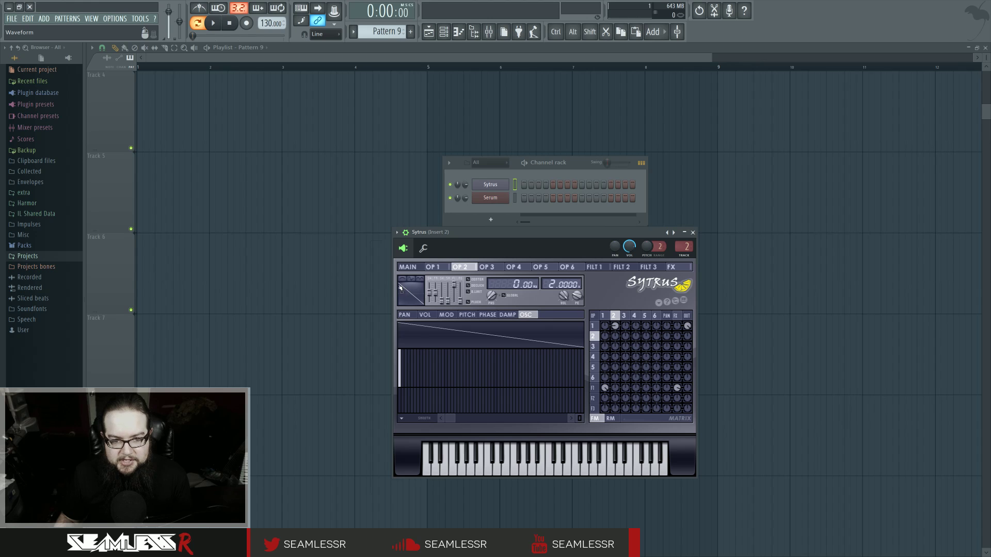
left_click(432, 267)
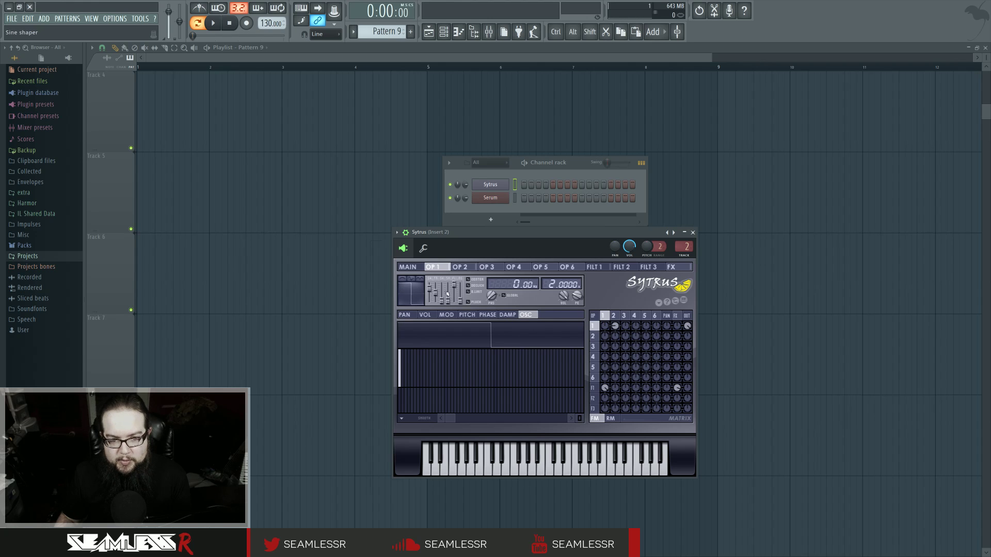
left_click(460, 267)
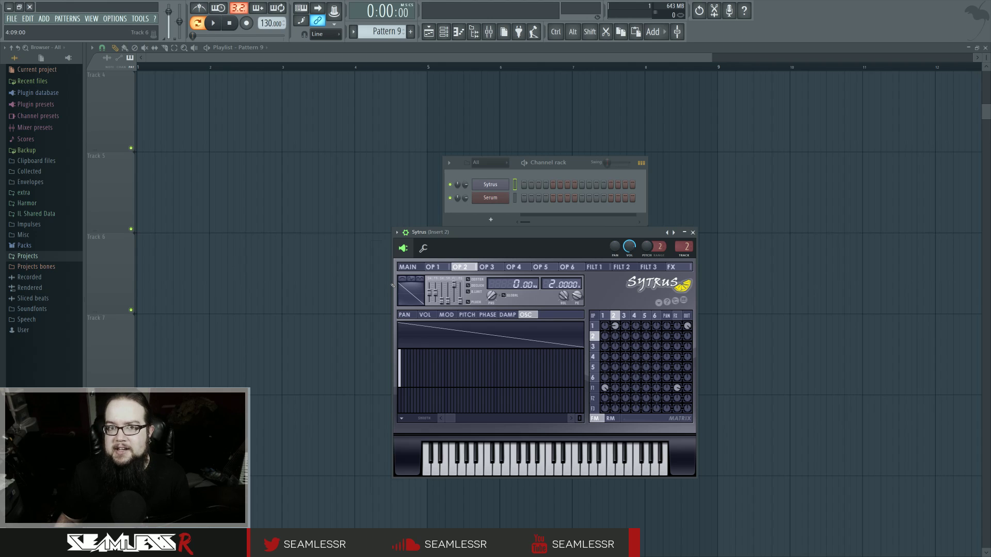
Open Serum to point out oscillator A's warp control as a comparison, and return to operator 2 in Sytrus
left_click(491, 198)
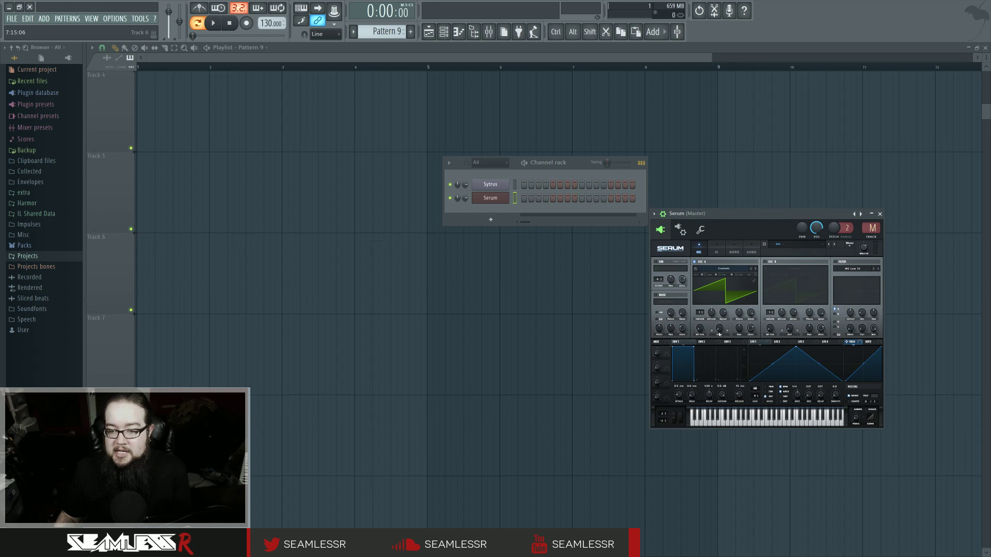
mouse_move(719, 328)
left_mouse_down()
mouse_move(734, 284)
mouse_move(735, 331)
left_mouse_up()
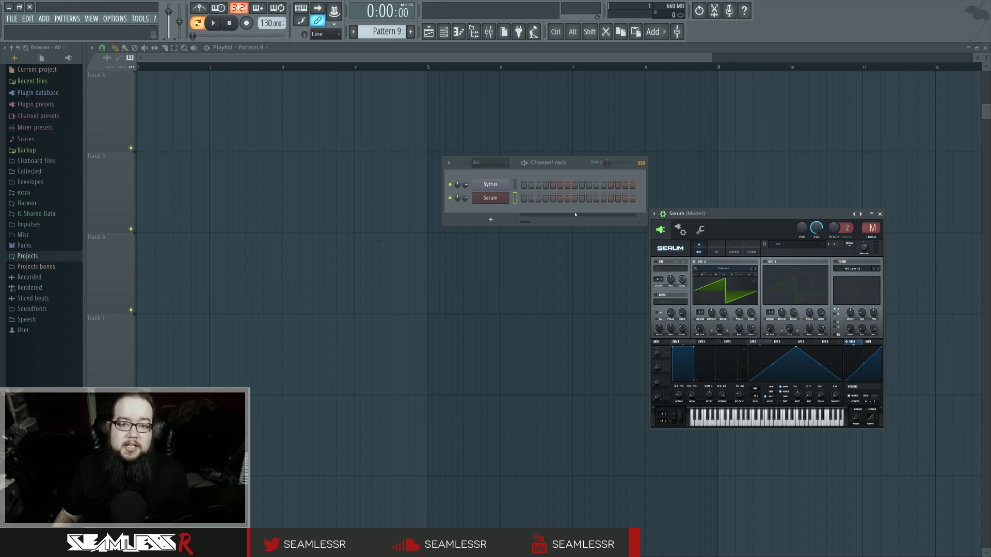
left_click(487, 184)
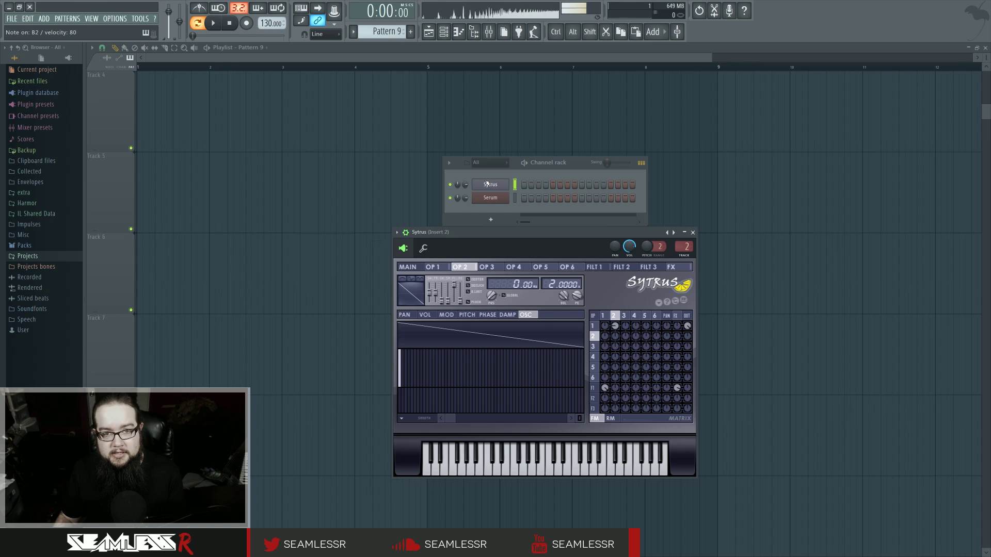